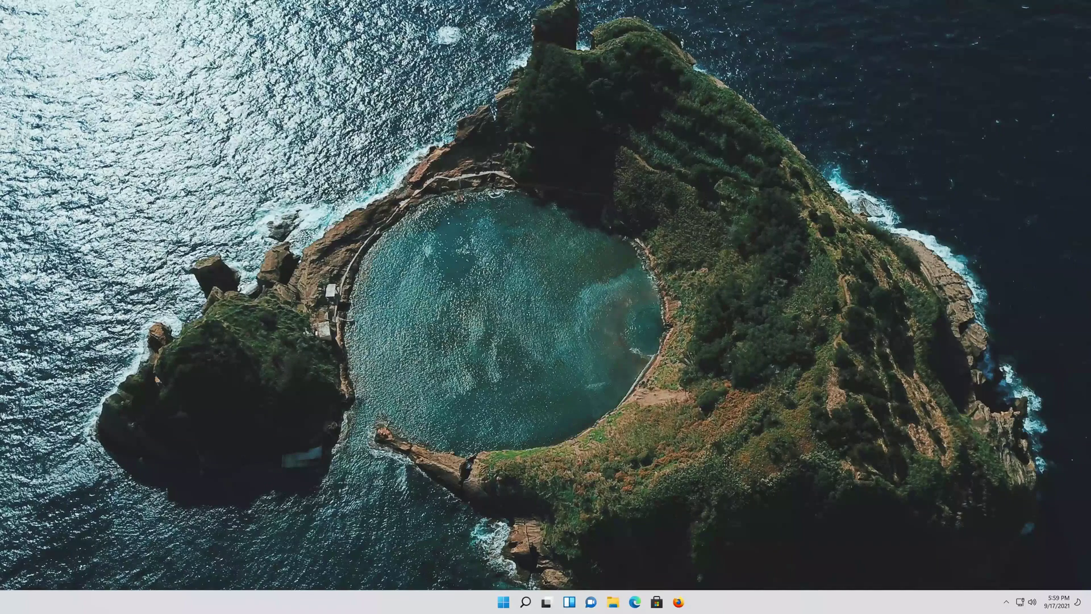
Open Registry Editor by searching for regedit and allow it to make changes to the device
key("super")
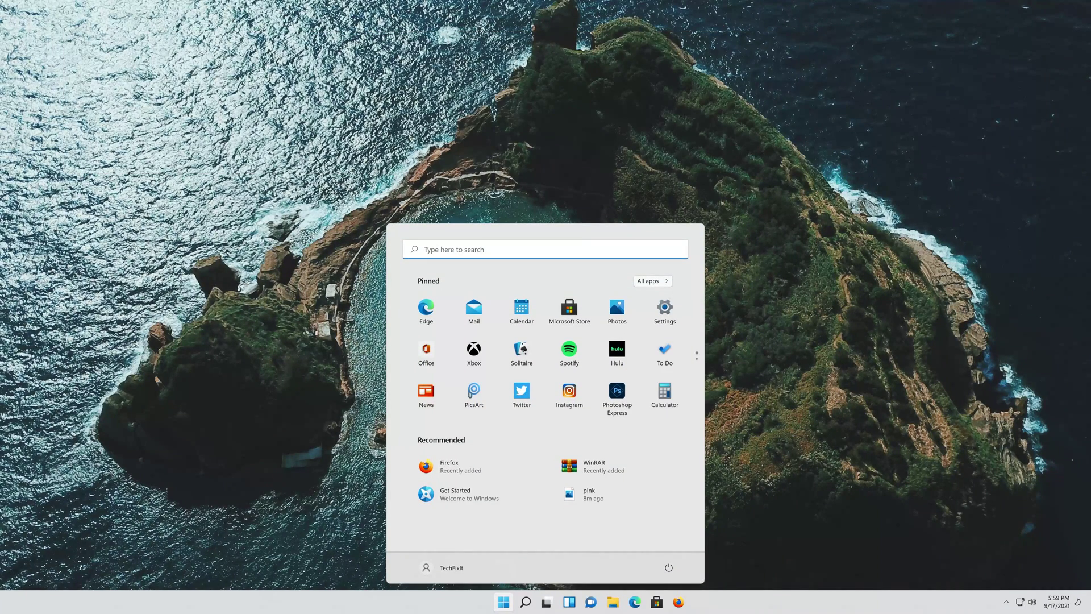
type("regedit")
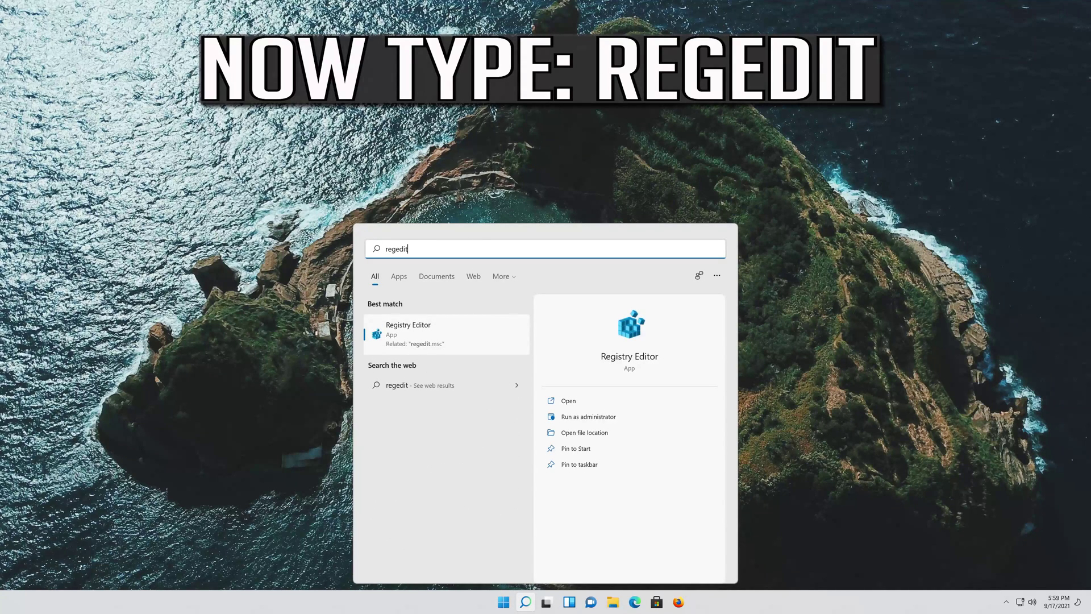
key("Return")
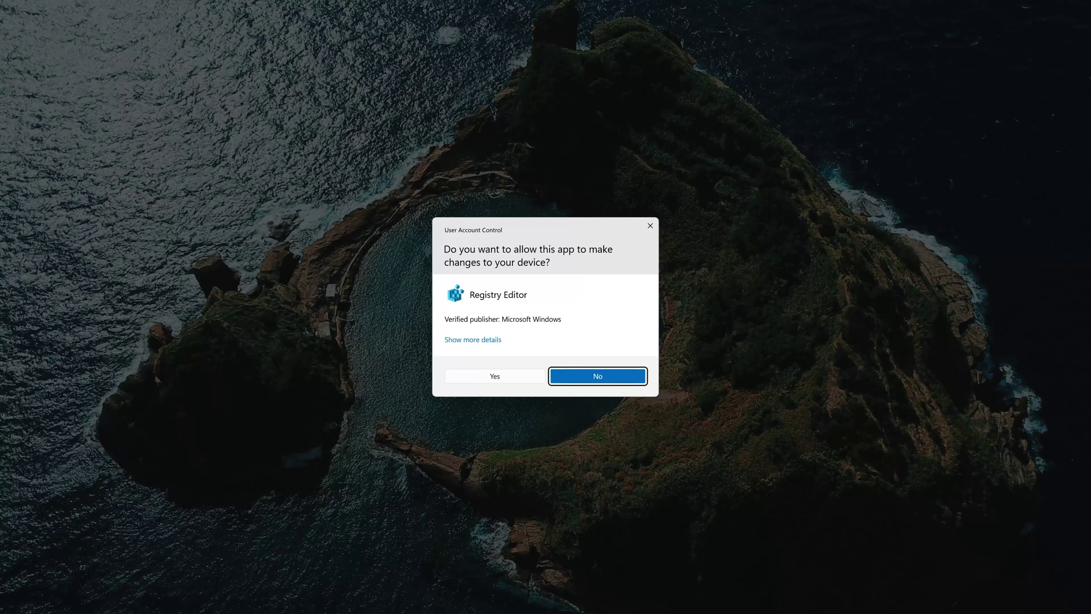
key("Left")
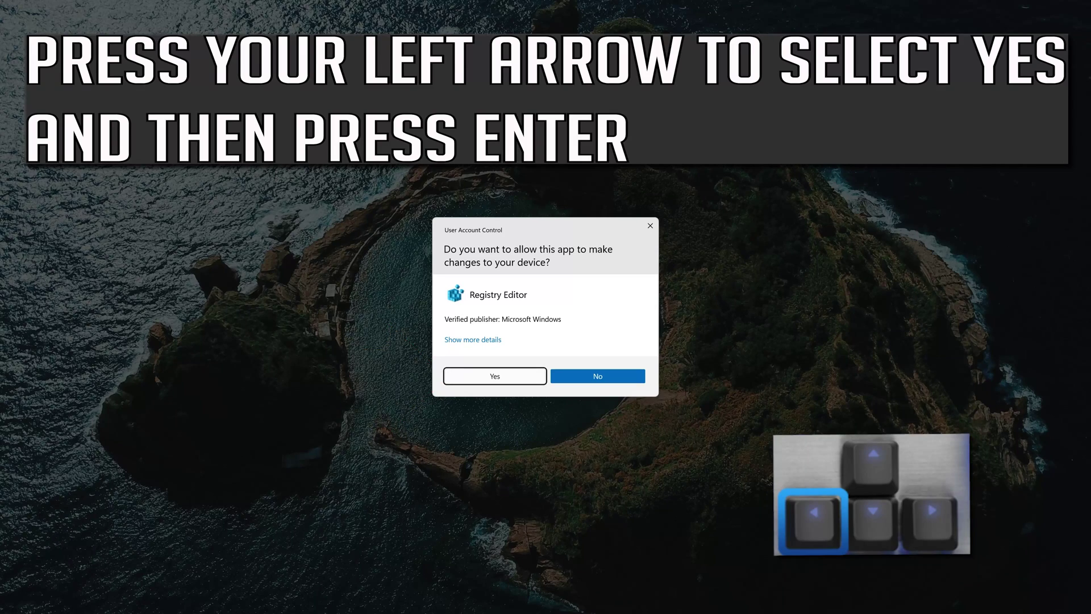
key("Return")
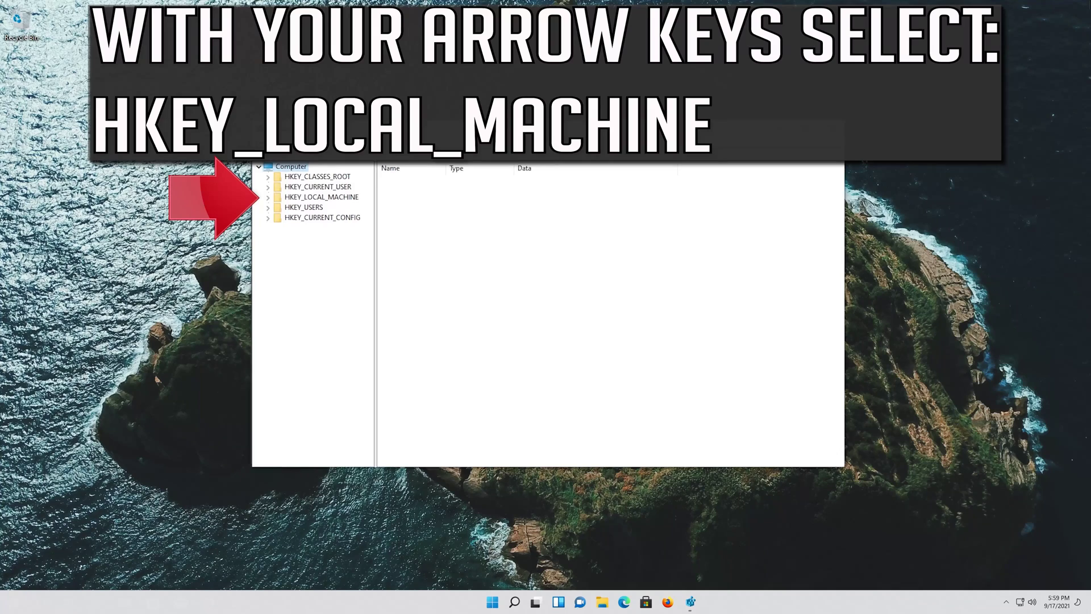
Select and expand the HKEY_LOCAL_MACHINE key in the registry tree
key("Down")
key("Down")
key("Down")
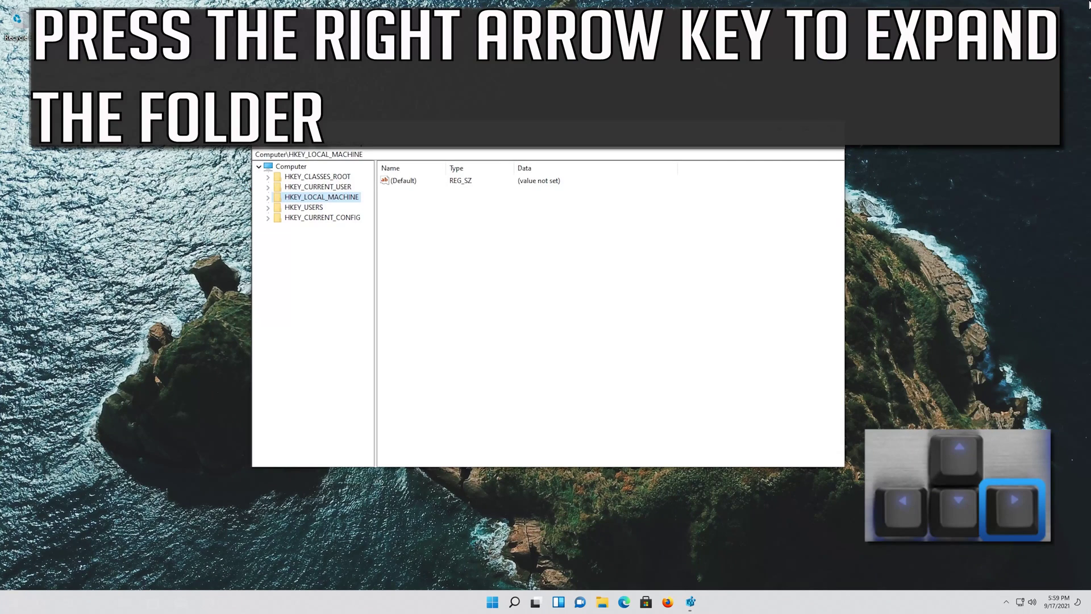
key("Right")
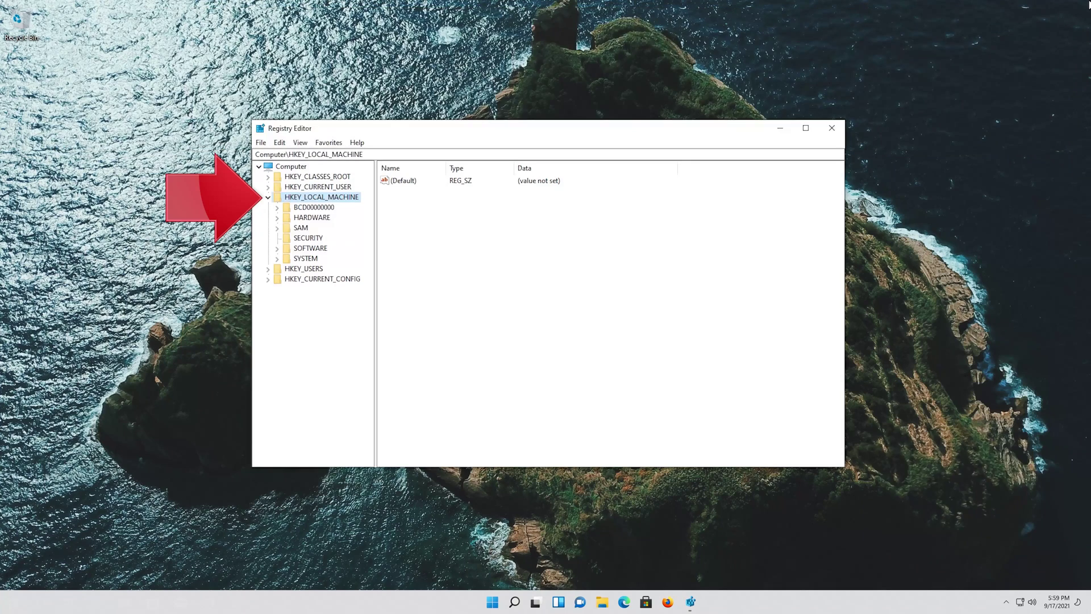
Select and expand the SOFTWARE key under HKEY_LOCAL_MACHINE
key("Down")
key("Down")
key("Down")
key("Down")
key("Down")
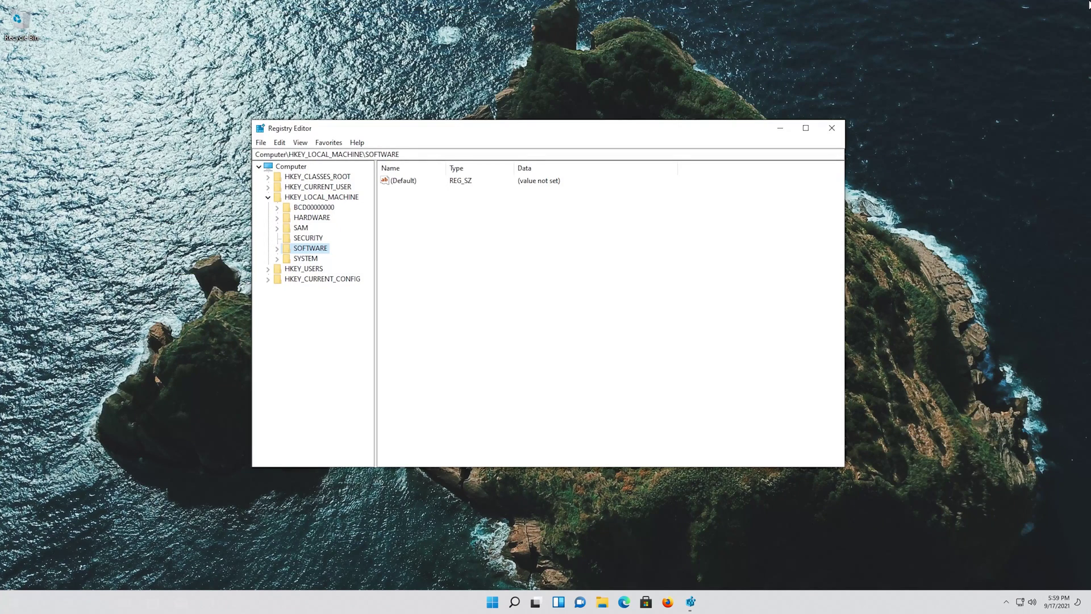
key("Right")
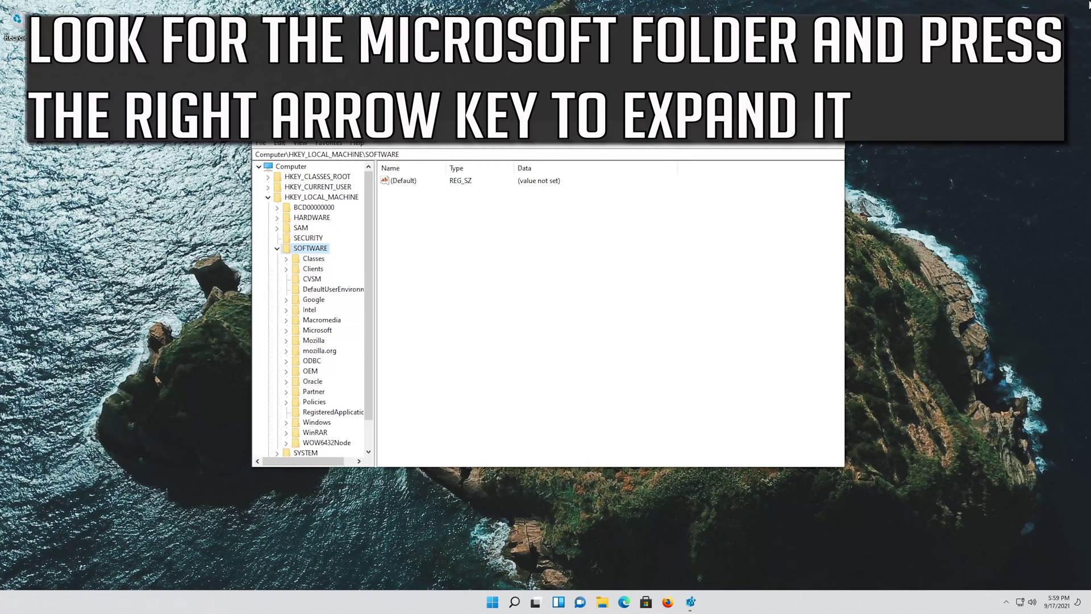
Select and expand the Microsoft key under HKEY_LOCAL_MACHINE\SOFTWARE
key("Down")
key("Down")
key("Down")
key("Down")
key("Down")
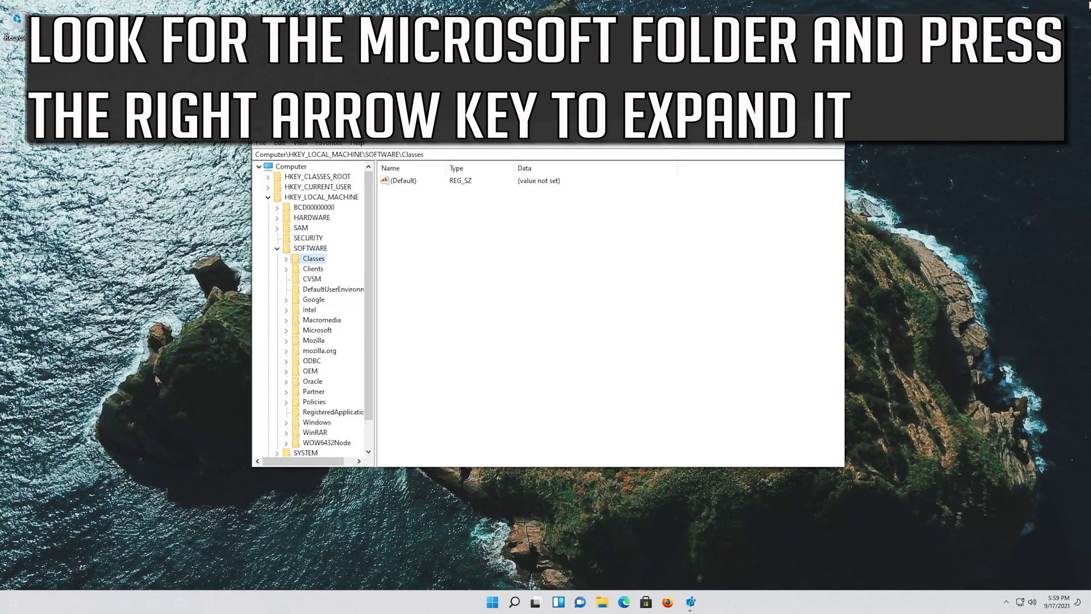
key("Down")
key("Down")
key("Down")
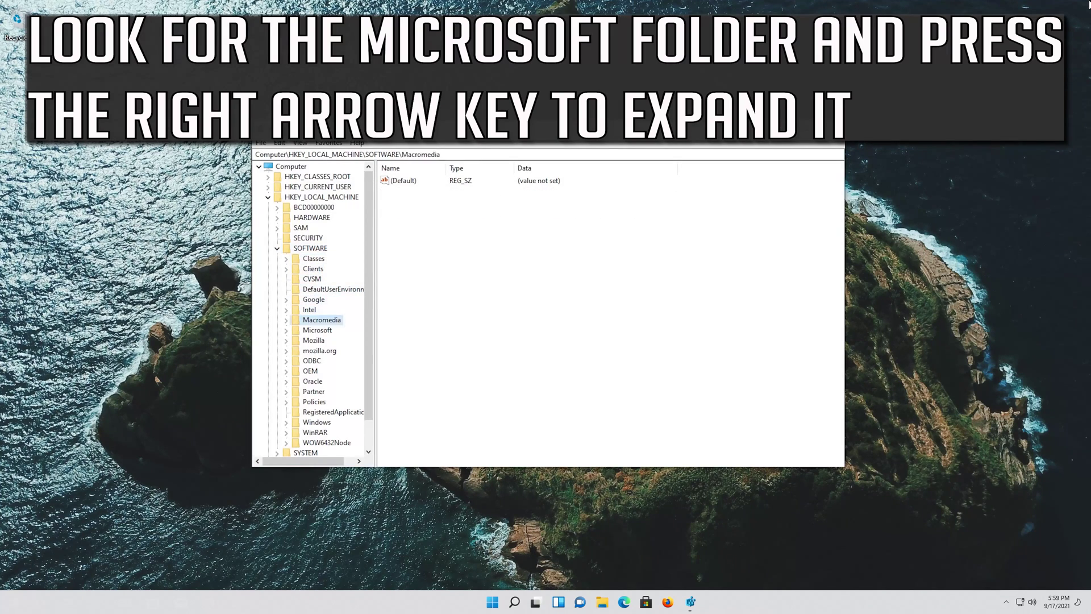
key("Right")
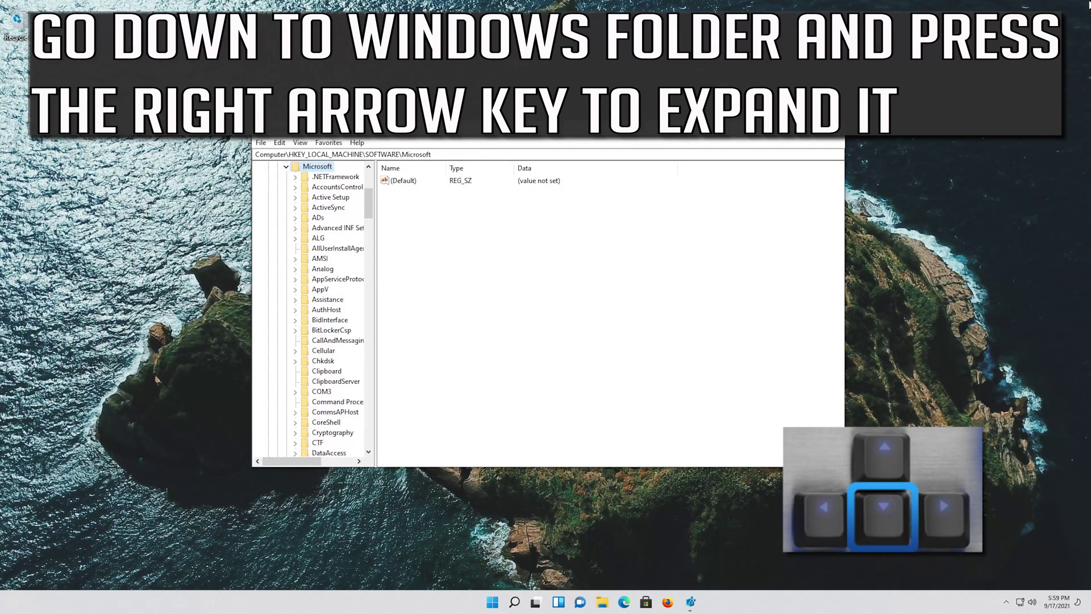
Select and expand the Windows key under HKEY_LOCAL_MACHINE\SOFTWARE\Microsoft
key("Down")
key("Down")
key("Down")
key("Down")
key("Down")
key("Down")
key("Down")
key("Down")
key("Down")
key("Down")
key("Down")
key("Down")
key("Down")
key("Down")
key("Down")
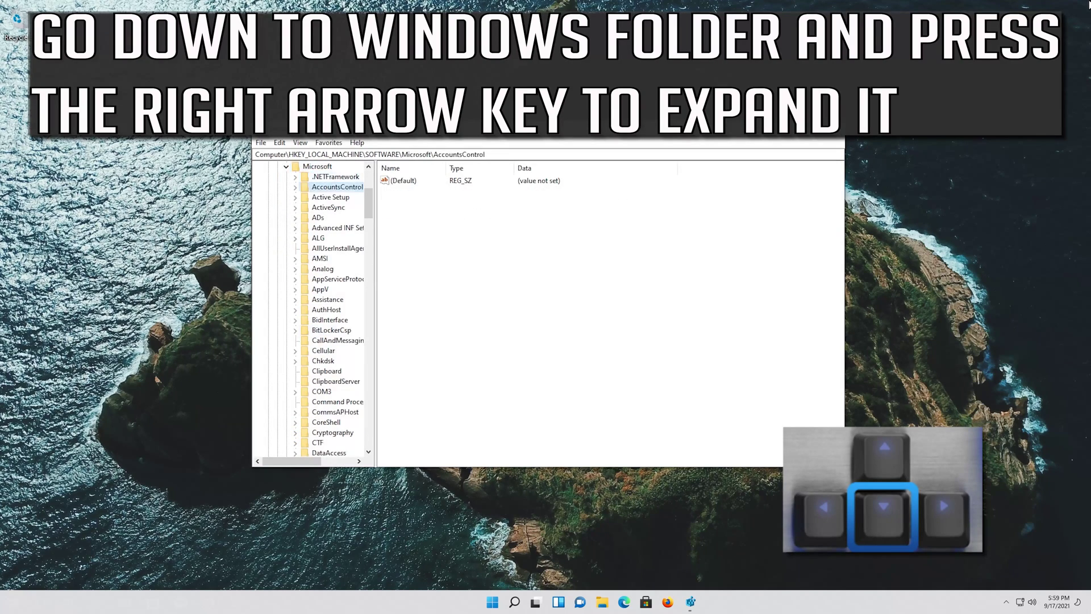
key("Down")
key("Down")
key("Down")
key("Down")
key("Down")
key("Down")
key("Down")
key("Down")
key("Down")
key("Down")
key("Down")
key("Down")
key("Down")
key("Down")
key("Down")
key("Down")
key("Down")
key("Down")
key("Down")
key("Down")
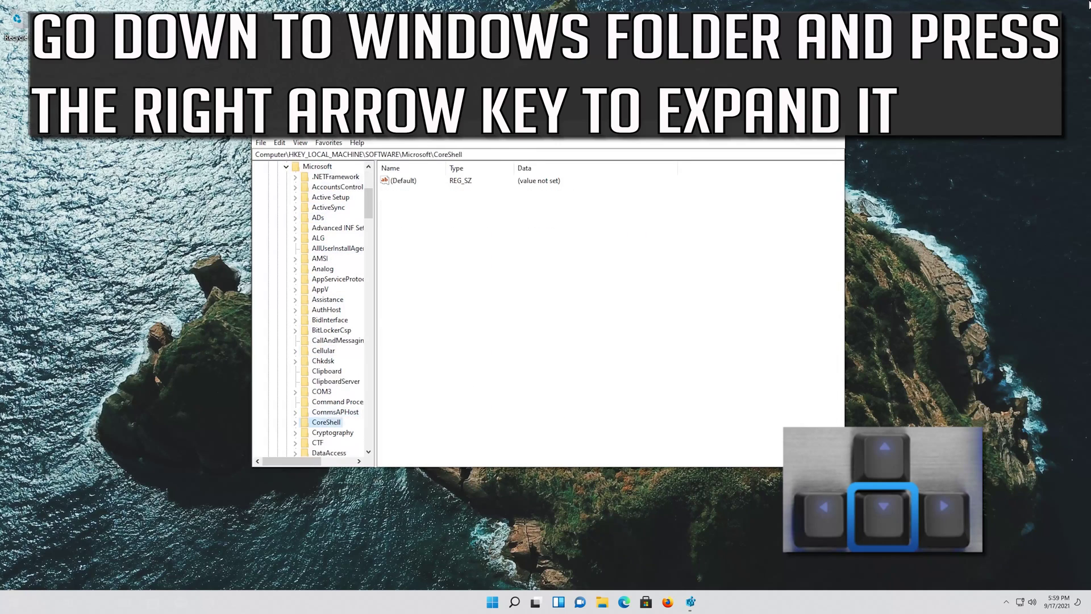
key("Down")
key("Down")
key("Down")
key("Down")
key("Down")
key("Down")
key("Down")
key("Down")
key("Down")
key("Down")
key("Down")
key("Down")
key("Down")
key("Down")
key("Down")
key("Down")
key("Down")
key("Down")
key("Down")
key("Down")
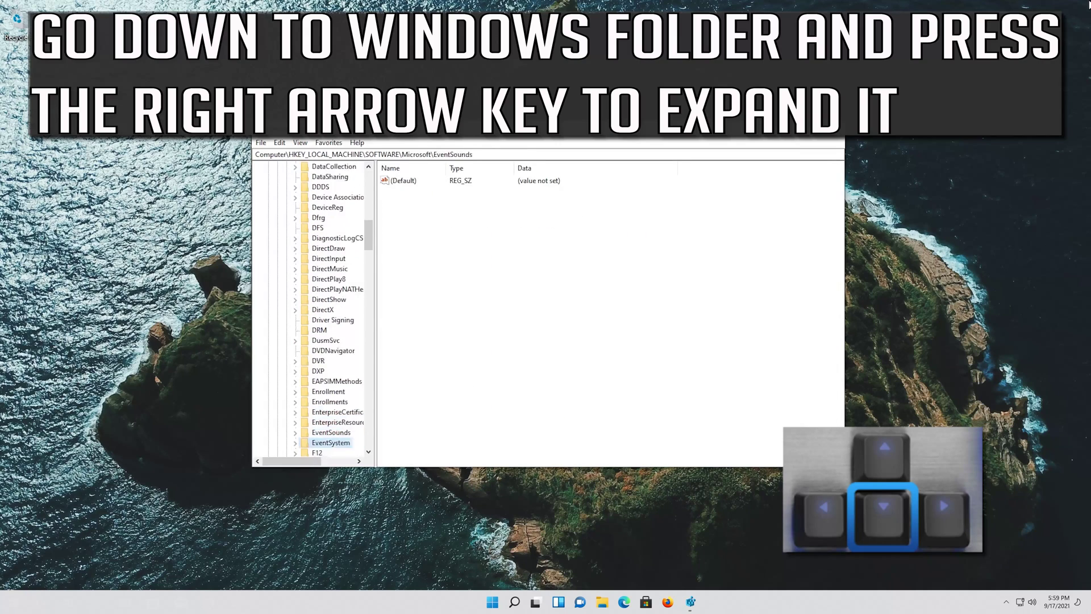
key("Down")
key("Down")
key("Down")
key("Down")
key("Down")
key("Down")
key("Down")
key("Down")
key("Down")
key("Down")
key("Down")
key("Down")
key("Down")
key("Down")
key("Down")
key("Down")
key("Down")
key("Down")
key("Down")
key("Down")
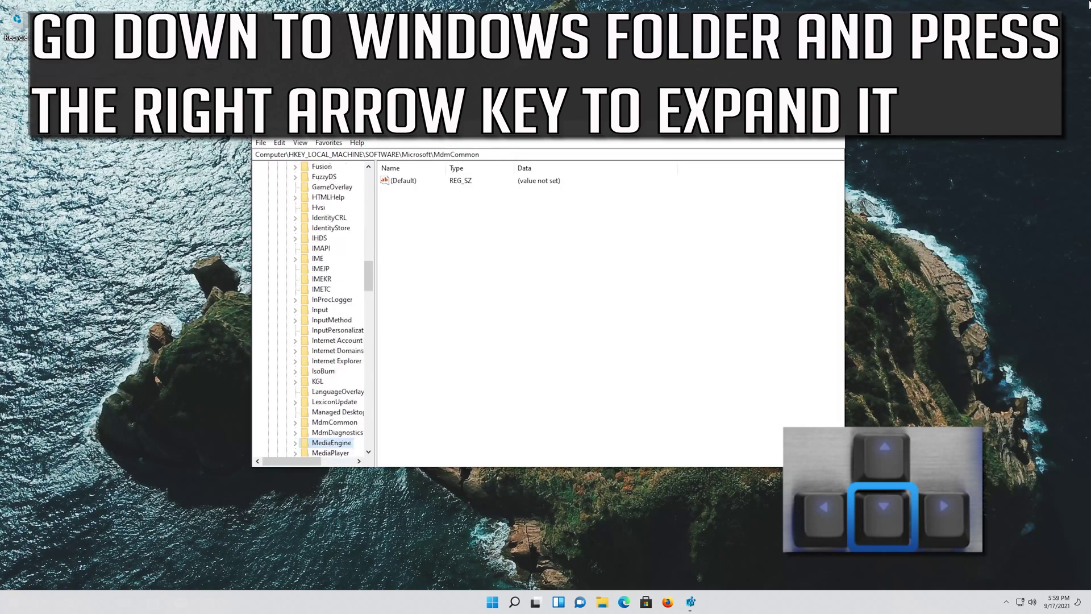
key("Down")
key("Down")
key("Down")
key("Down")
key("Down")
key("Down")
key("Down")
key("Down")
key("Down")
key("Down")
key("Down")
key("Down")
key("Down")
key("Down")
key("Down")
key("Down")
key("Down")
key("Down")
key("Down")
key("Down")
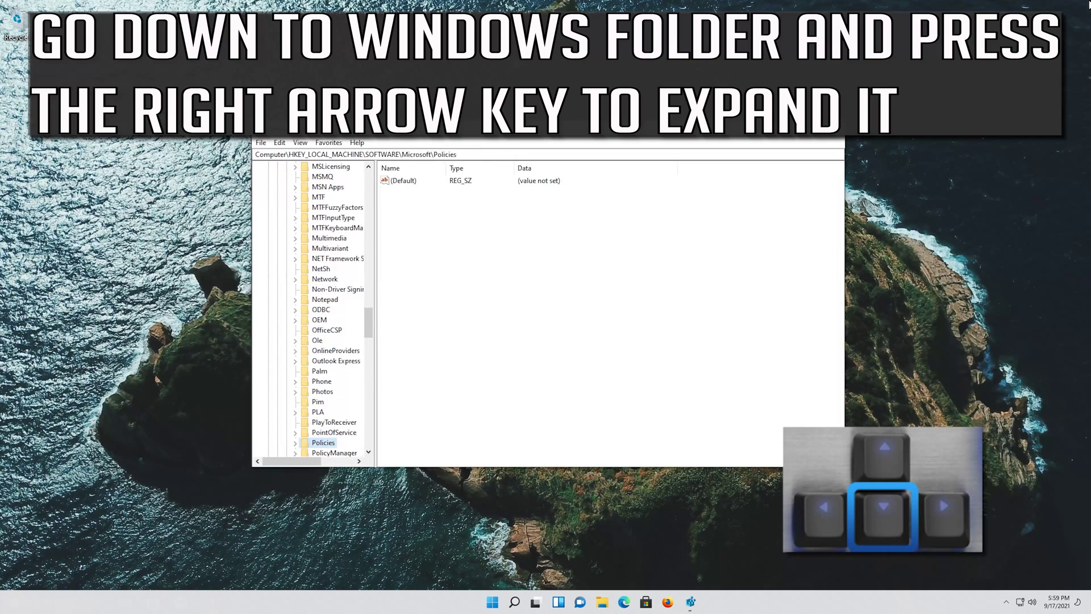
key("Down")
key("Down")
key("Down")
key("Down")
key("Down")
key("Down")
key("Down")
key("Down")
key("Down")
key("Down")
key("Down")
key("Down")
key("Down")
key("Down")
key("Down")
key("Down")
key("Down")
key("Down")
key("Down")
key("Down")
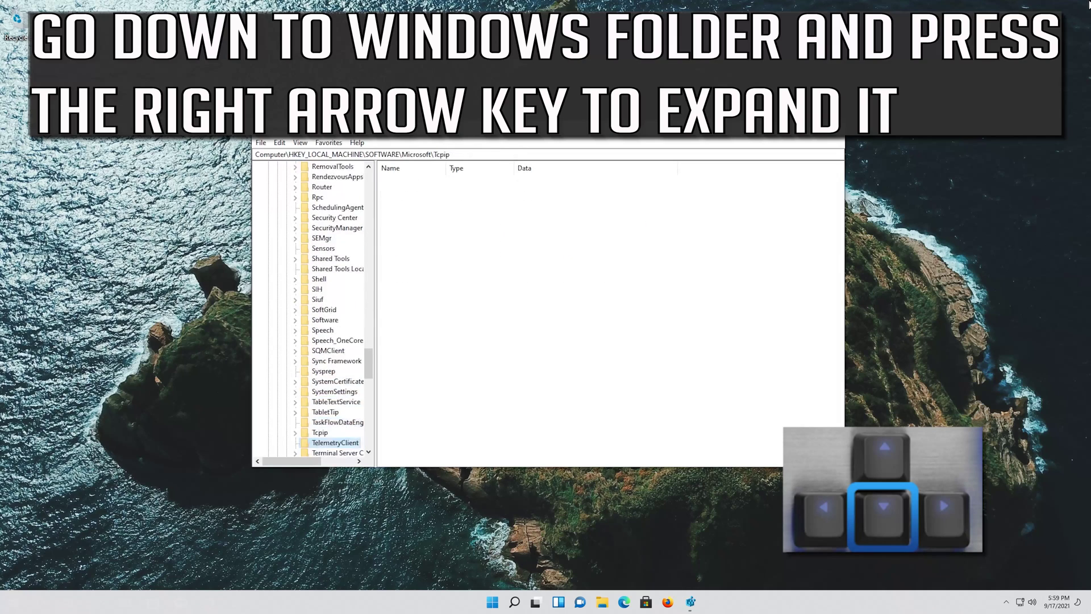
key("Down")
key("Down")
key("Down")
key("Down")
key("Down")
key("Down")
key("Down")
key("Down")
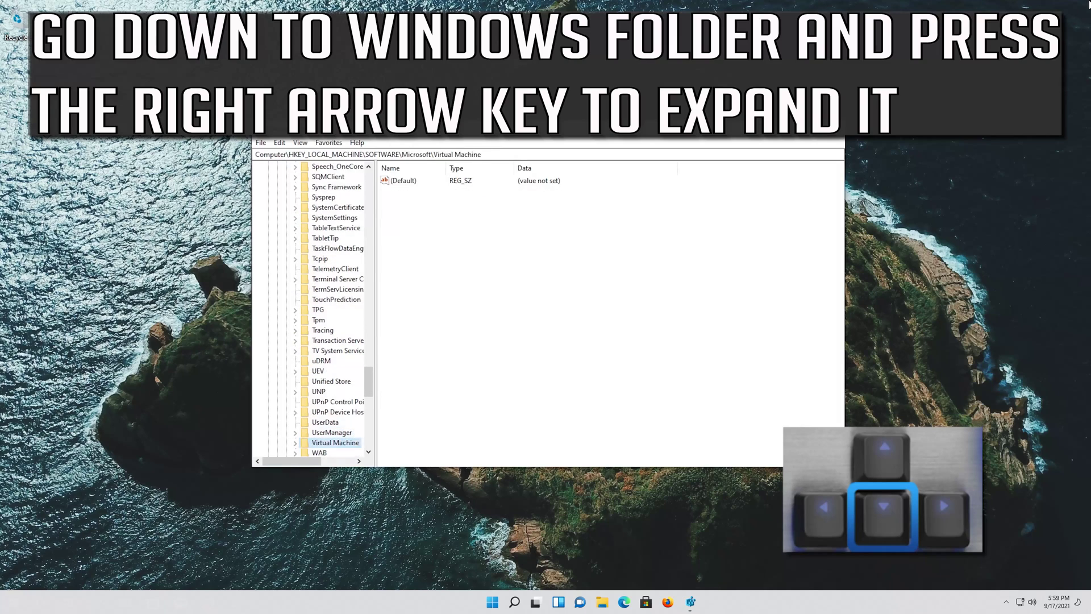
key("Up")
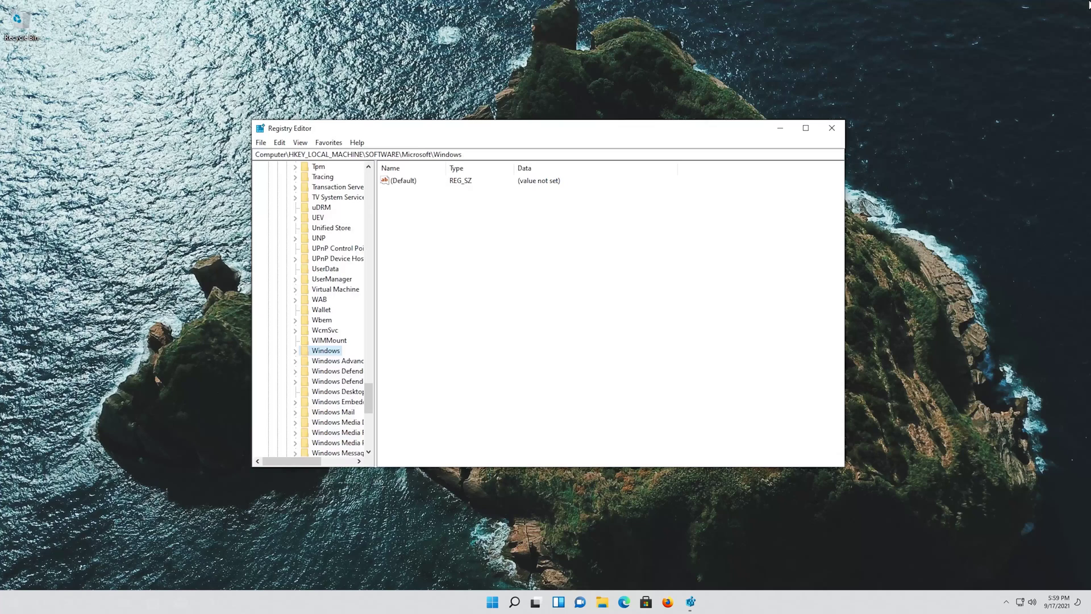
key("Right")
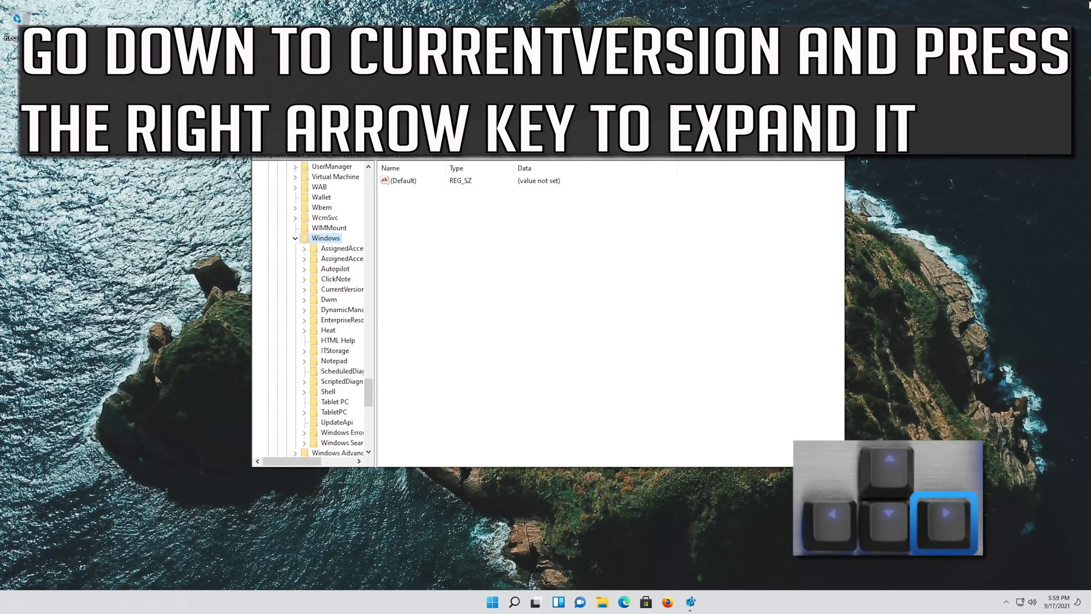
Select and expand the CurrentVersion key under Microsoft\Windows
key("Down")
key("Down")
key("Down")
key("Down")
key("Down")
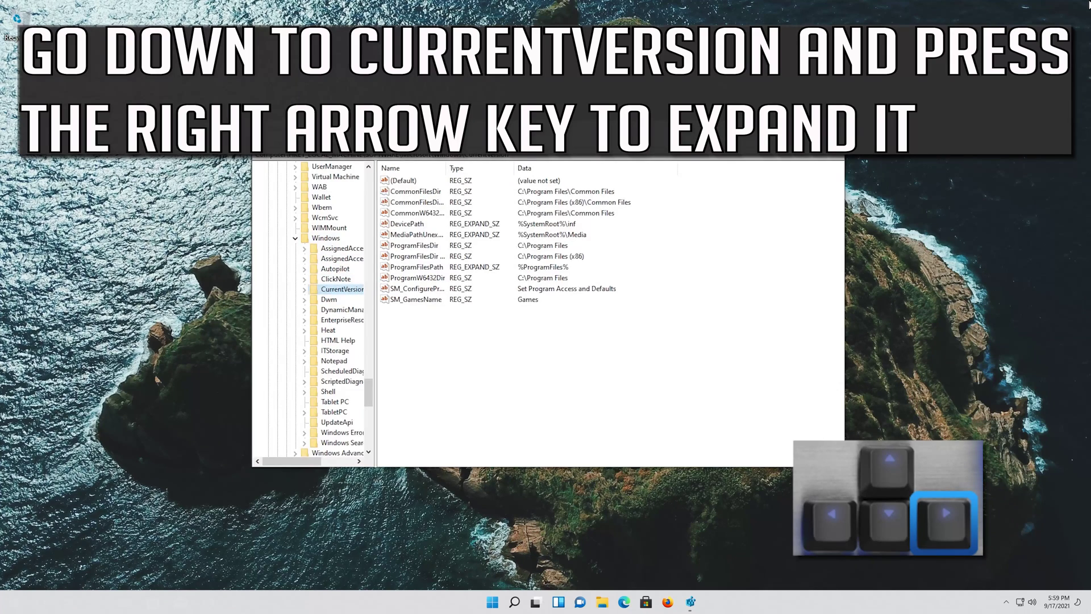
key("Right")
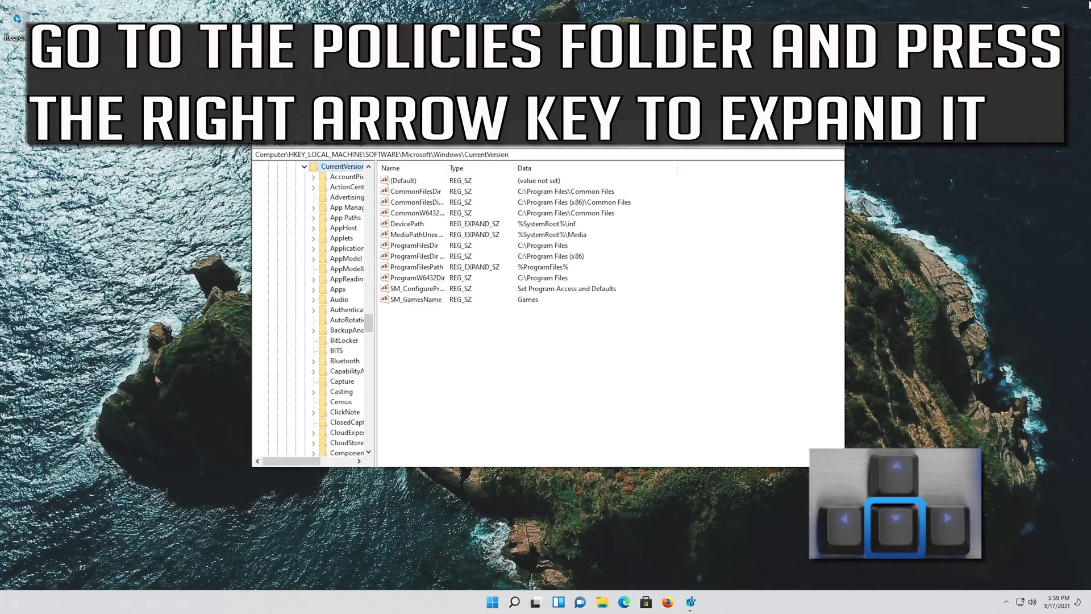
Select and expand the Policies key under HKEY_LOCAL_MACHINE\SOFTWARE\Microsoft\Windows\CurrentVersion
key("Down")
key("Down")
key("Down")
key("Down")
key("Down")
key("Down")
key("Down")
key("Down")
key("Down")
key("Down")
key("Down")
key("Down")
key("Down")
key("Down")
key("Down")
key("Down")
key("Down")
key("Down")
key("Down")
key("Down")
key("Down")
key("Down")
key("Down")
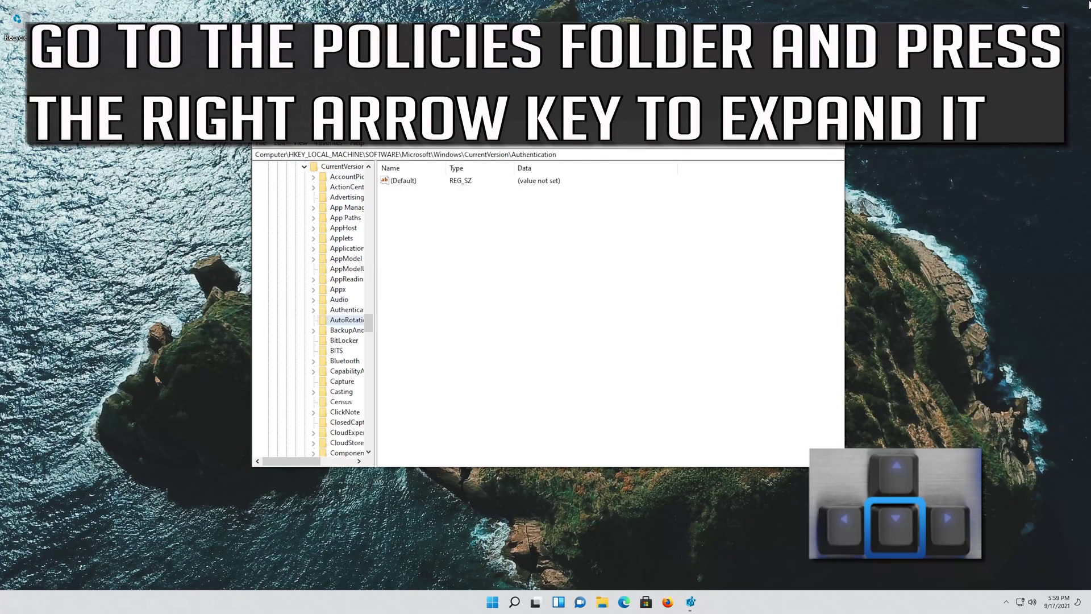
key("Down")
key("Down")
key("Down")
key("Down")
key("Down")
key("Down")
key("Down")
key("Down")
key("Down")
key("Down")
key("Down")
key("Down")
key("Down")
key("Down")
key("Down")
key("Down")
key("Down")
key("Down")
key("Down")
key("Down")
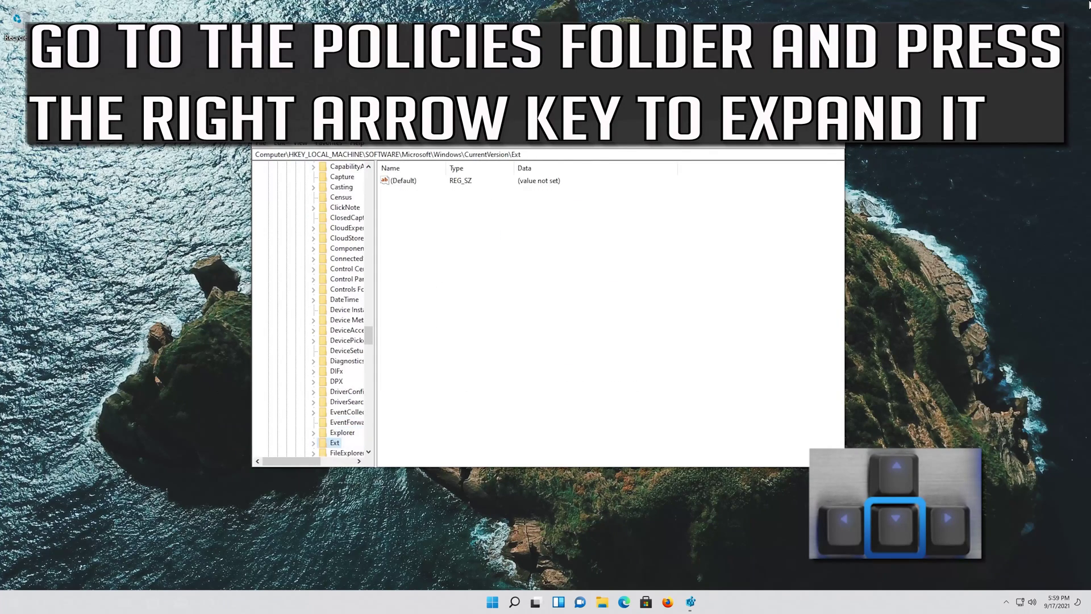
key("Down")
key("Down")
key("Down")
key("Down")
key("Down")
key("Down")
key("Down")
key("Down")
key("Down")
key("Down")
key("Down")
key("Down")
key("Down")
key("Down")
key("Down")
key("Down")
key("Down")
key("Down")
key("Down")
key("Down")
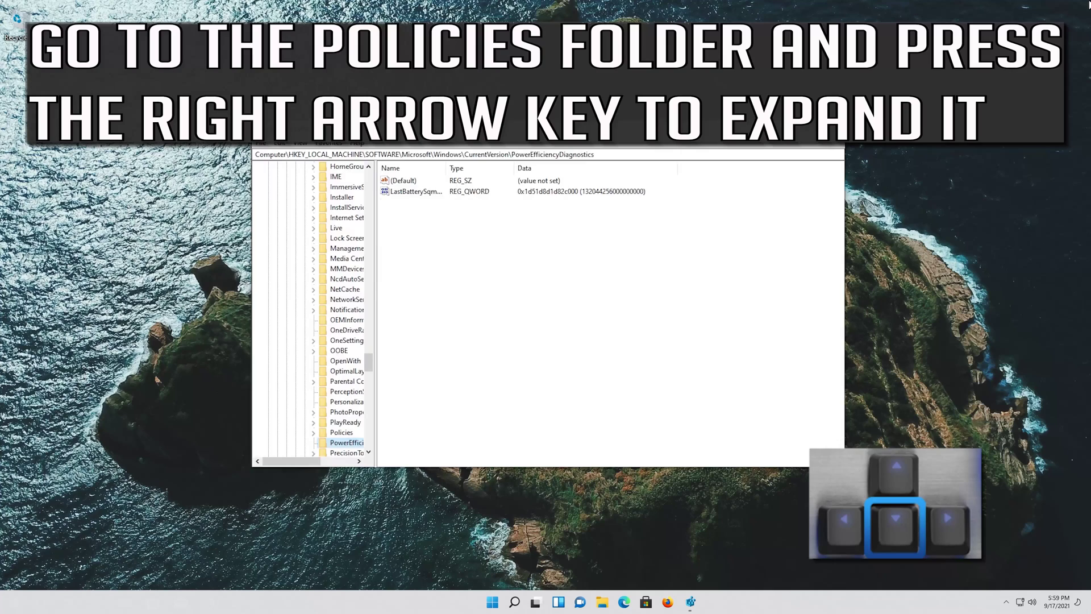
key("Down")
key("Down")
key("Down")
key("Down")
key("Down")
key("Down")
key("Down")
key("Down")
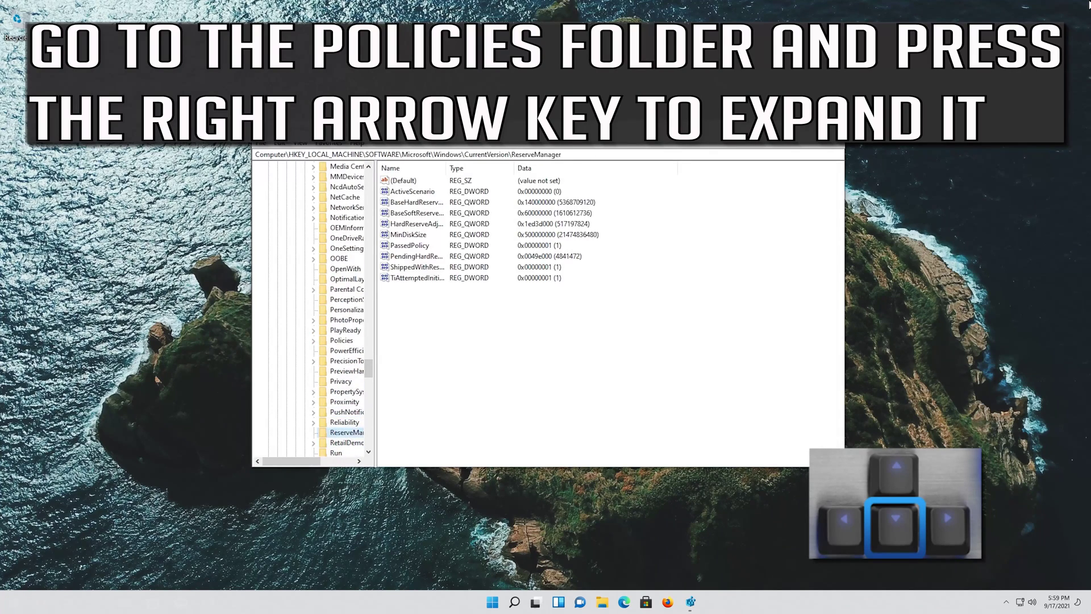
key("Up")
key("Up")
key("Up")
key("Up")
key("Up")
key("Up")
key("Up")
key("Up")
key("Up")
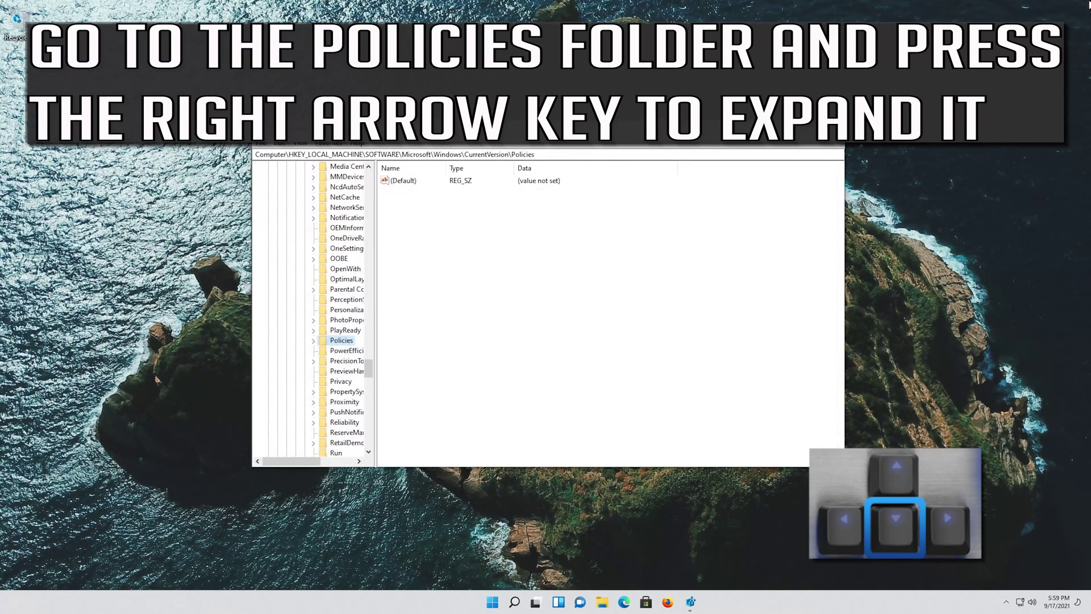
key("Right")
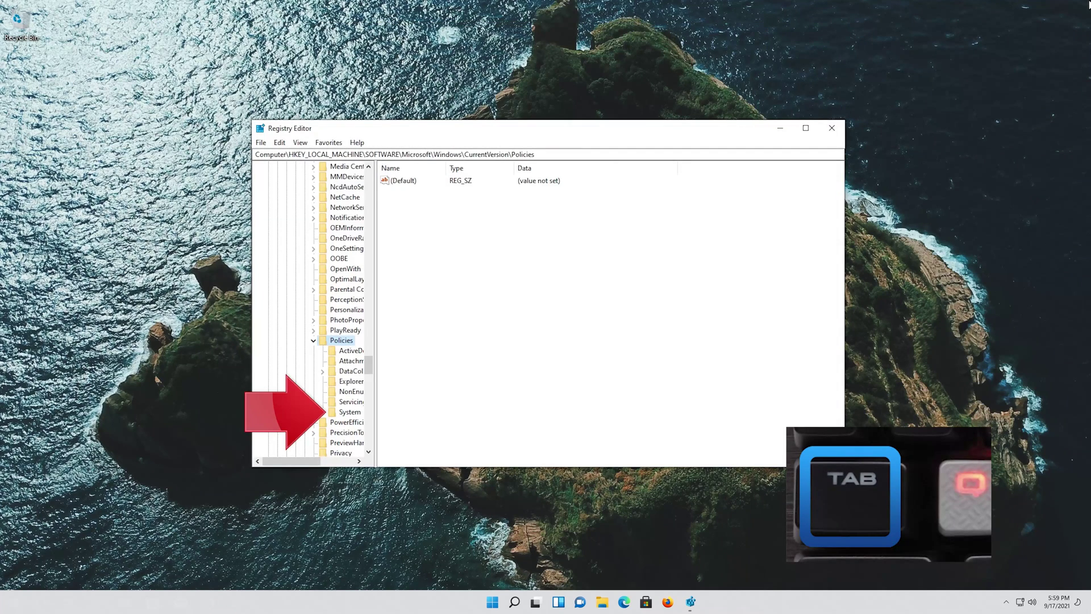
Select the System key under CurrentVersion\Policies
key("Down")
key("Down")
key("Down")
key("Down")
key("Down")
key("Down")
key("Down")
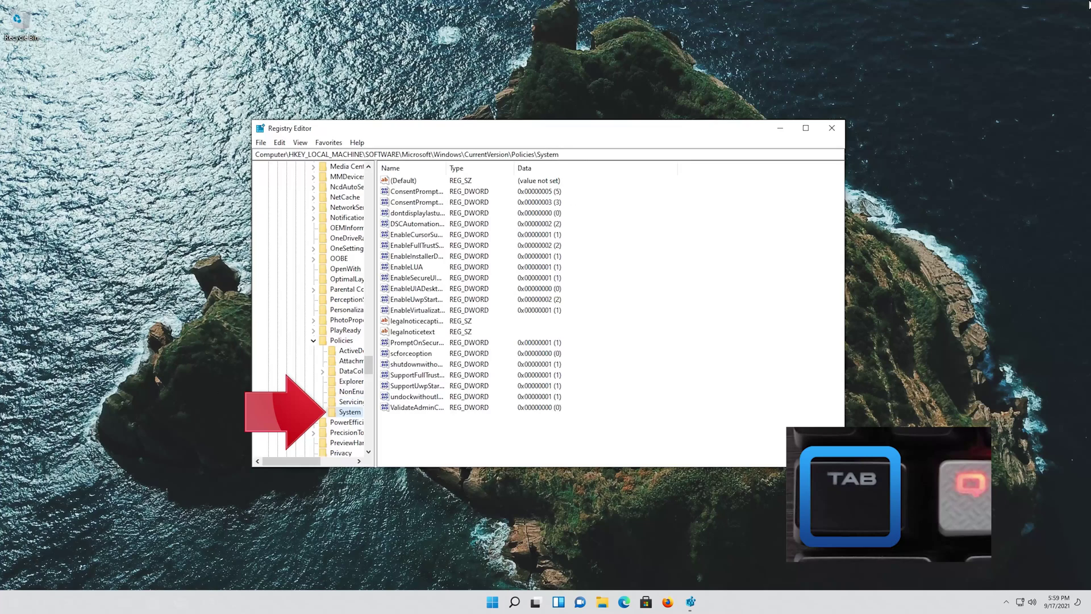
Set the value data of the EnableCursorSuppression DWORD in the System key to 0 and apply it
key("Tab")
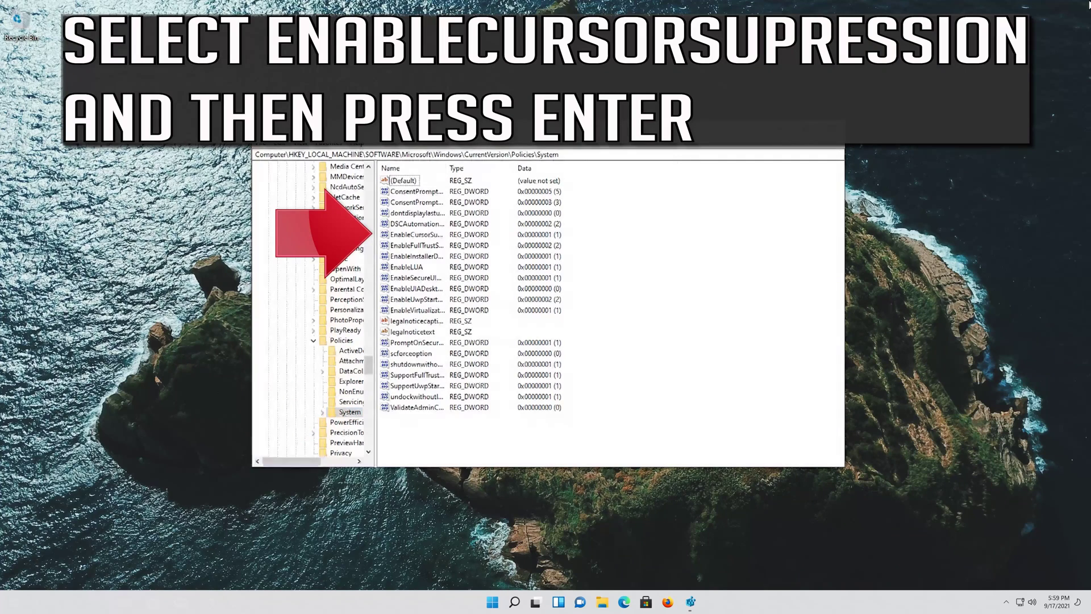
key("Down")
key("Down")
key("Down")
key("Down")
key("Down")
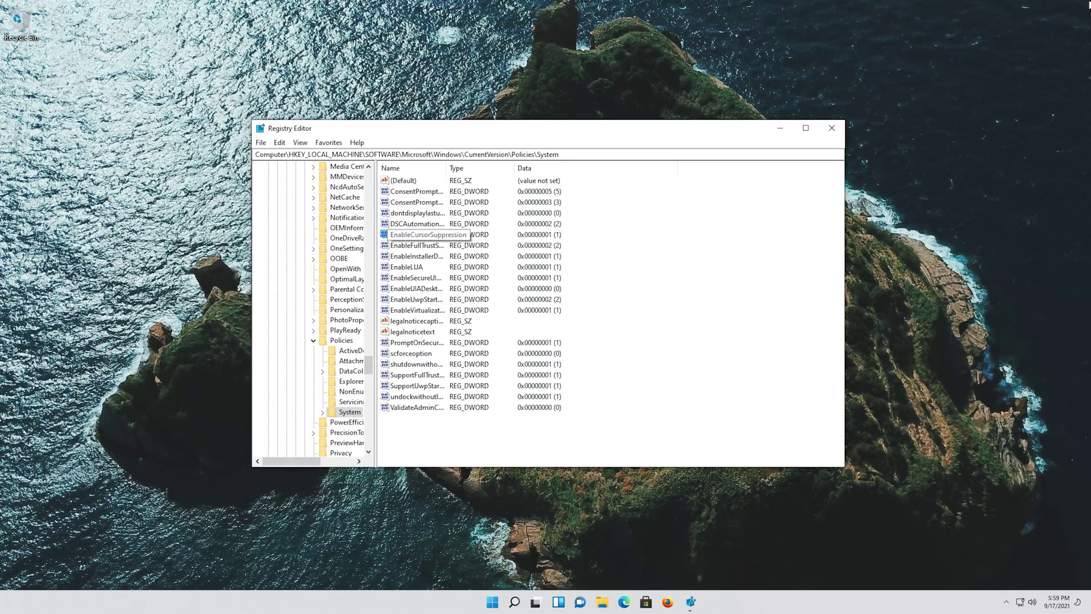
key("Return")
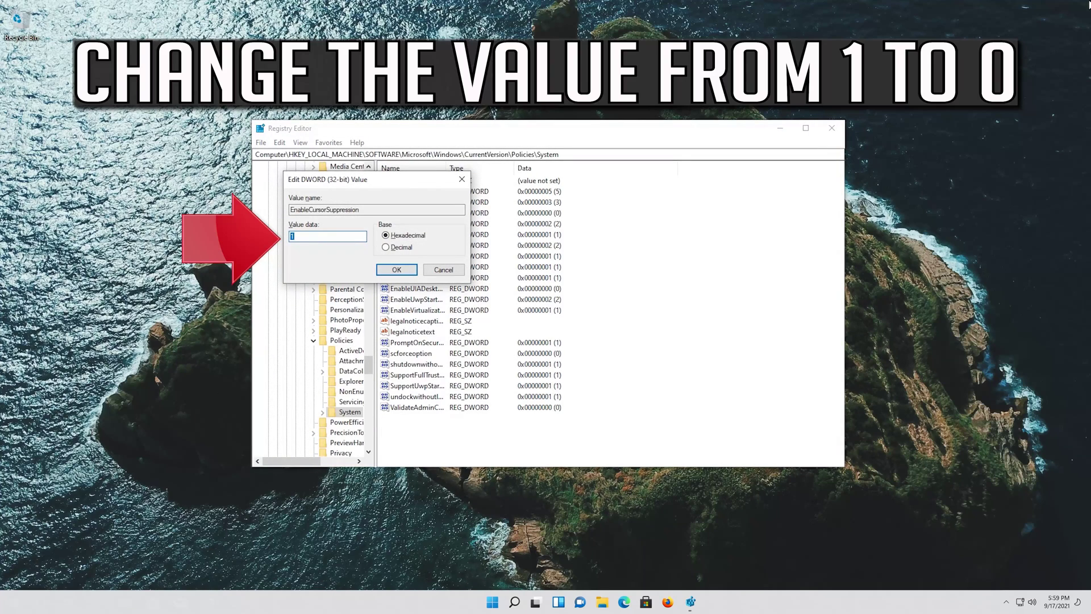
type("0")
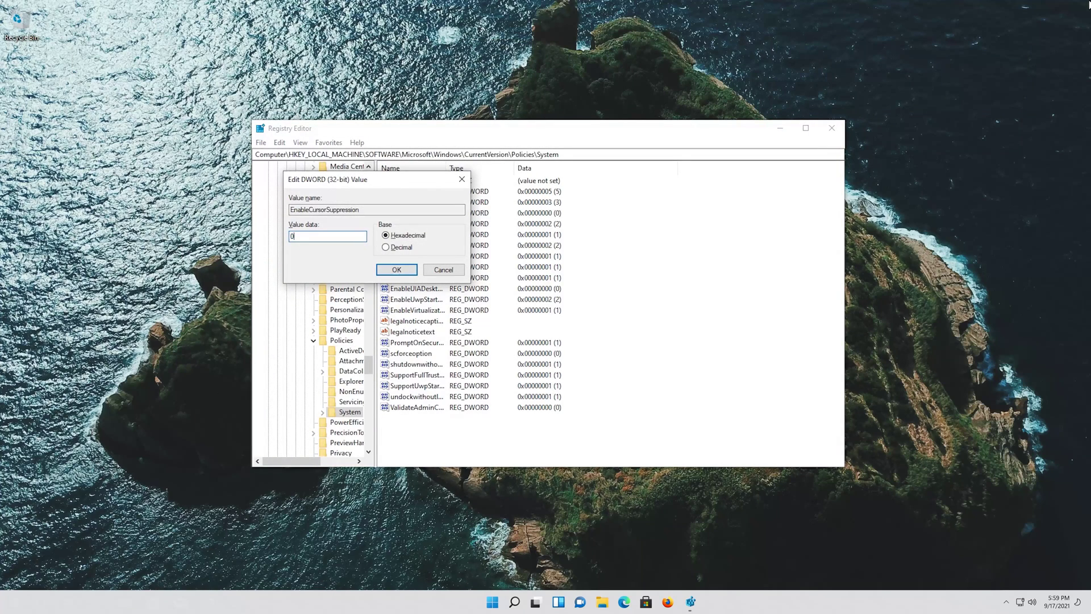
key("Return")
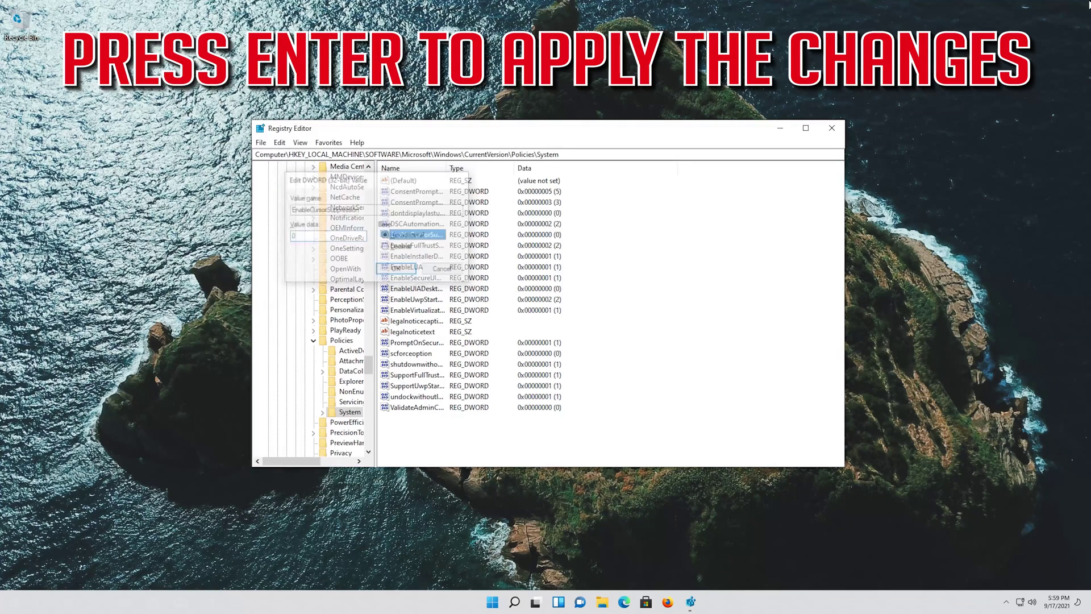
Restart the PC through the power options of the Windows security screen
key("ctrl+alt+Delete")
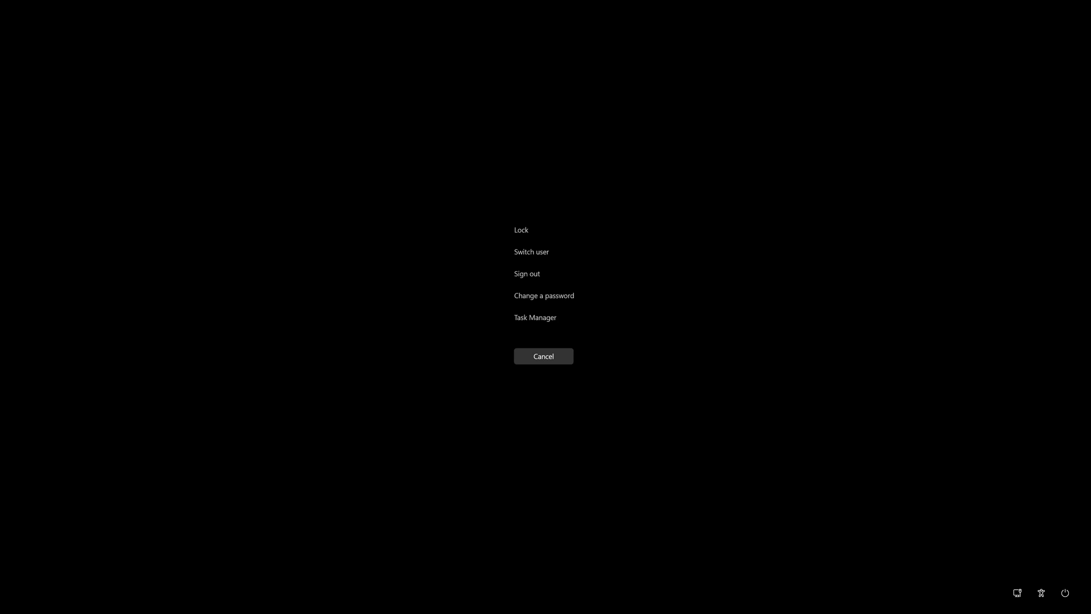
key("Tab")
key("Tab")
key("Tab")
key("Tab")
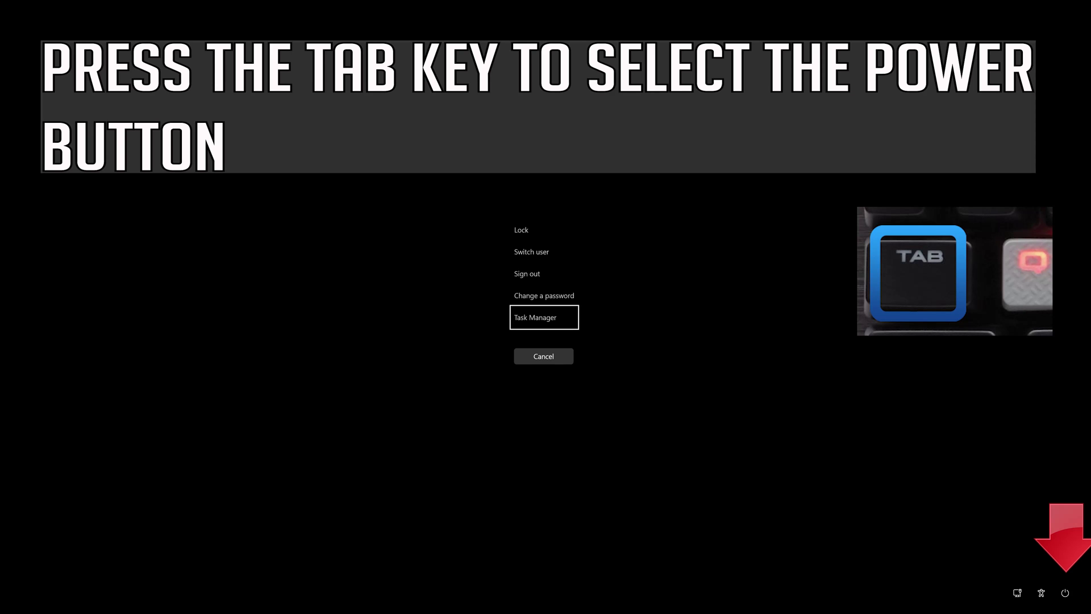
key("Tab")
key("Tab")
key("Tab")
key("Tab")
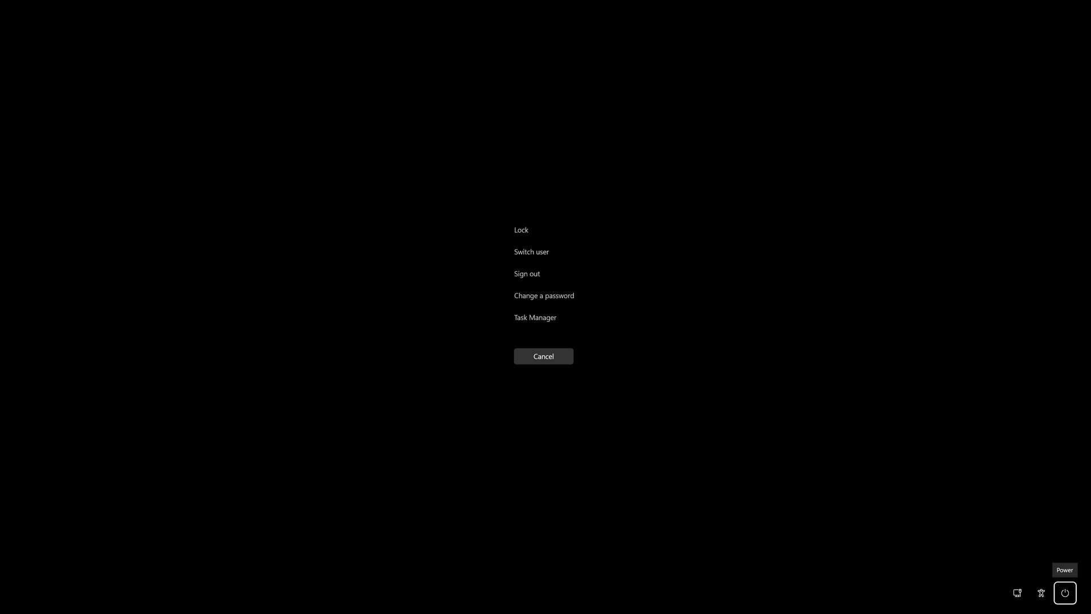
key("Return")
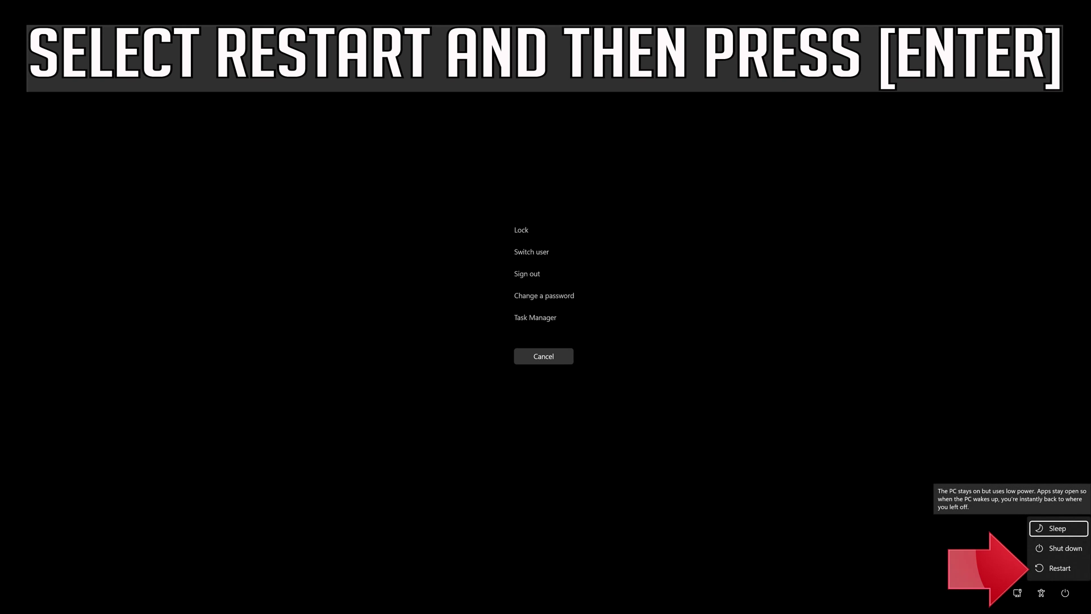
key("Down")
key("Down")
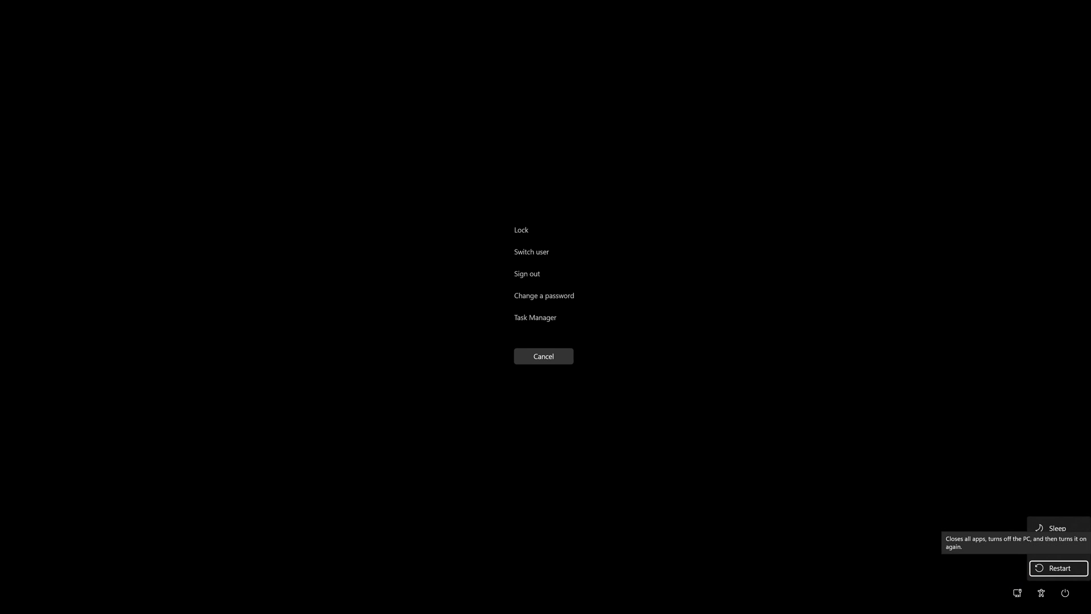
key("Return")
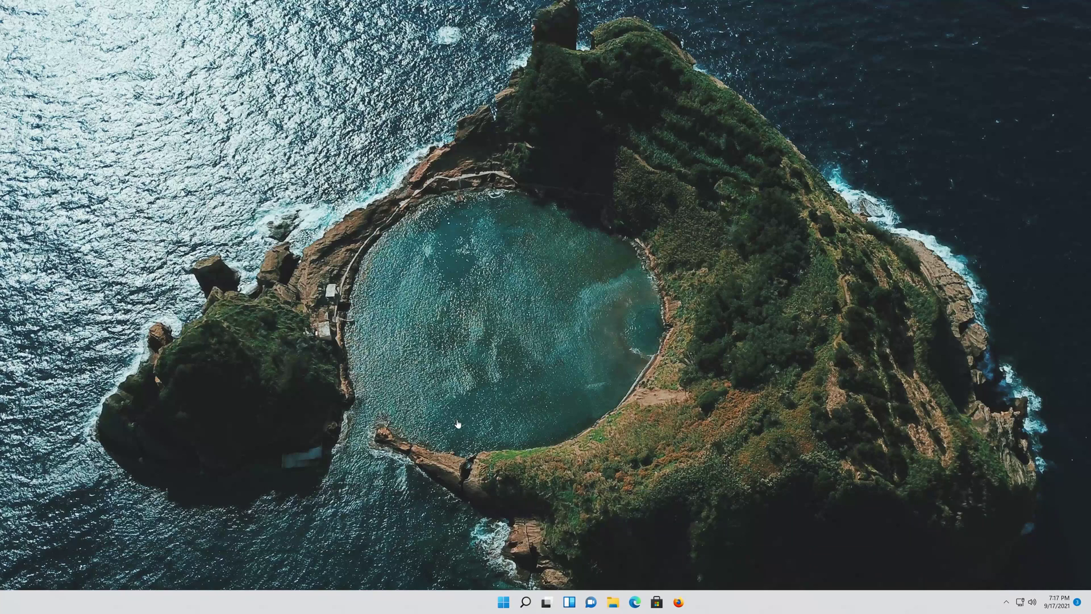
left_click_drag(433, 251, 704, 392)
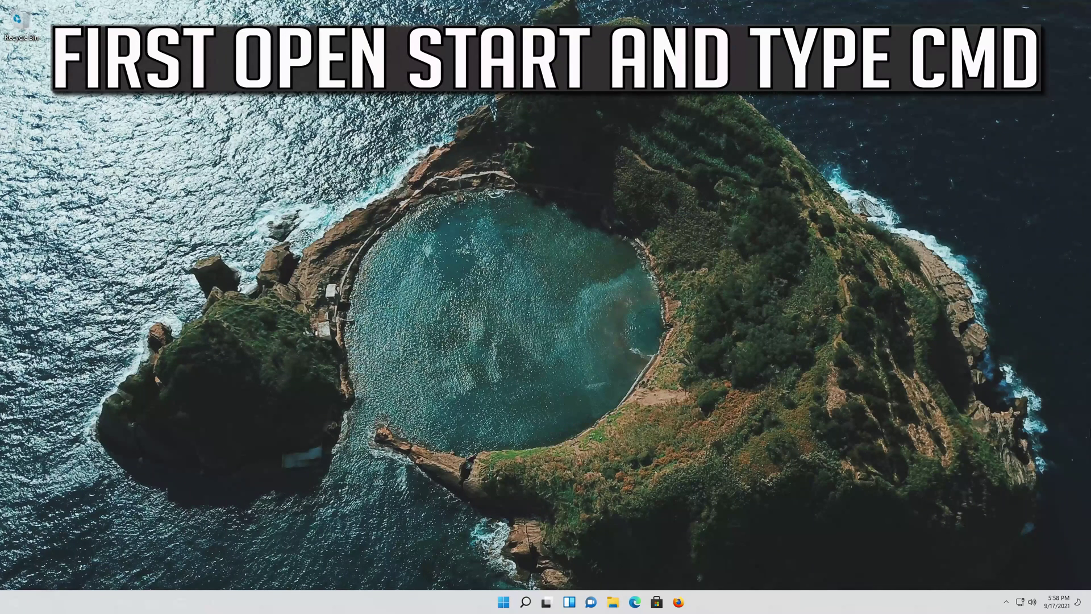
Open Command Prompt by searching for cmd and run devmgmt.msc to launch Device Manager
key("super")
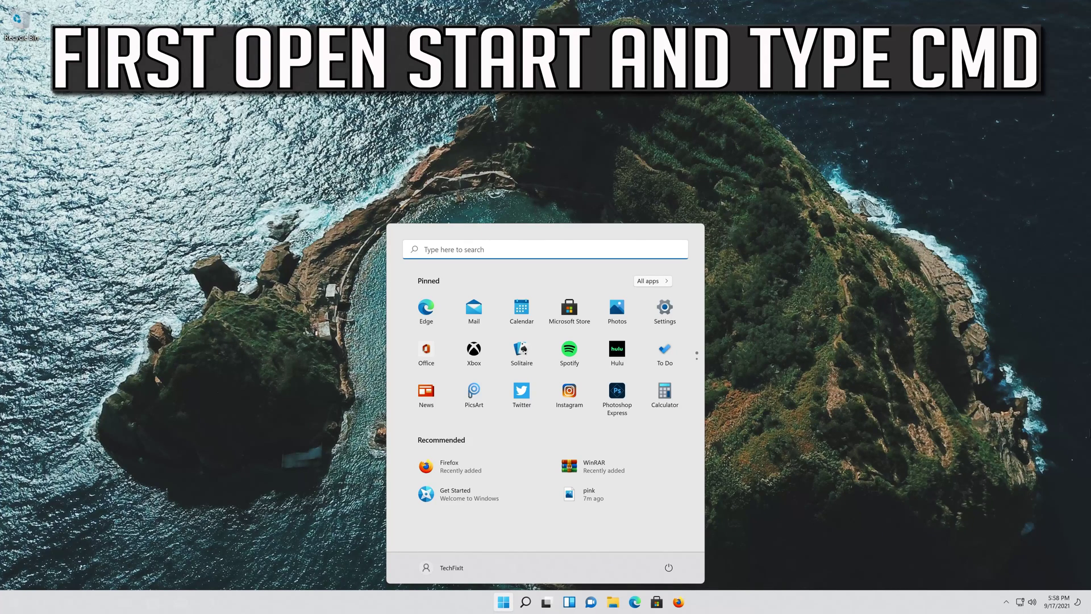
type("cmd")
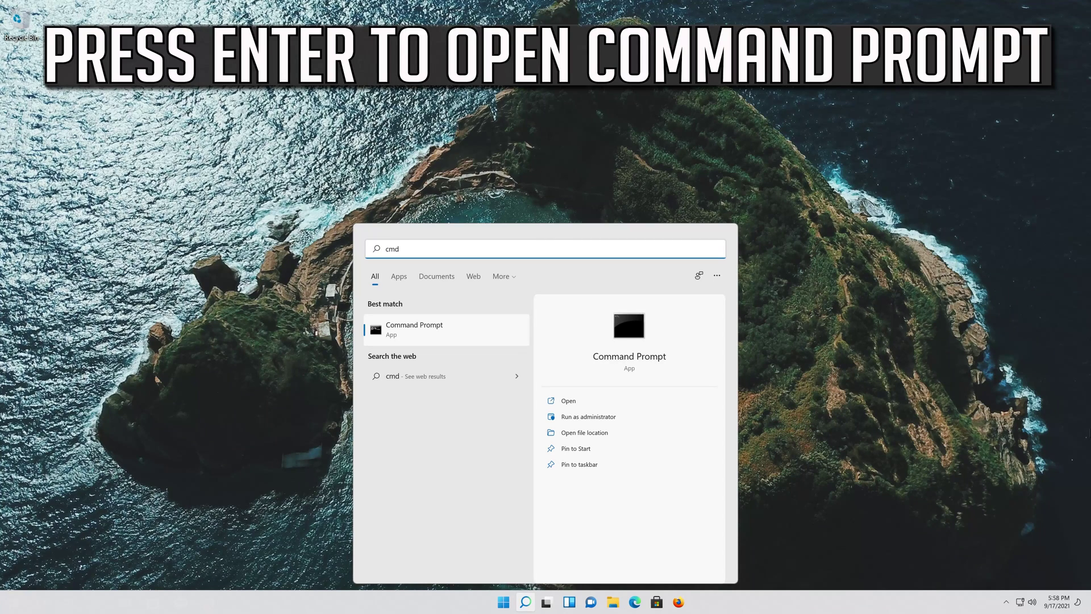
key("Return")
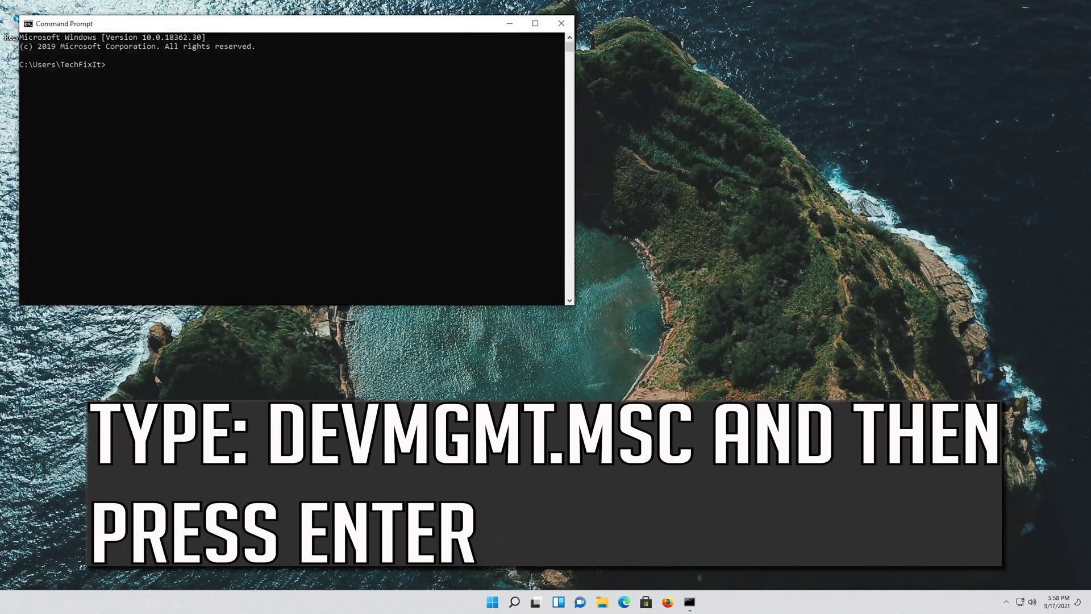
type("devmgmt.msc")
key("Return")
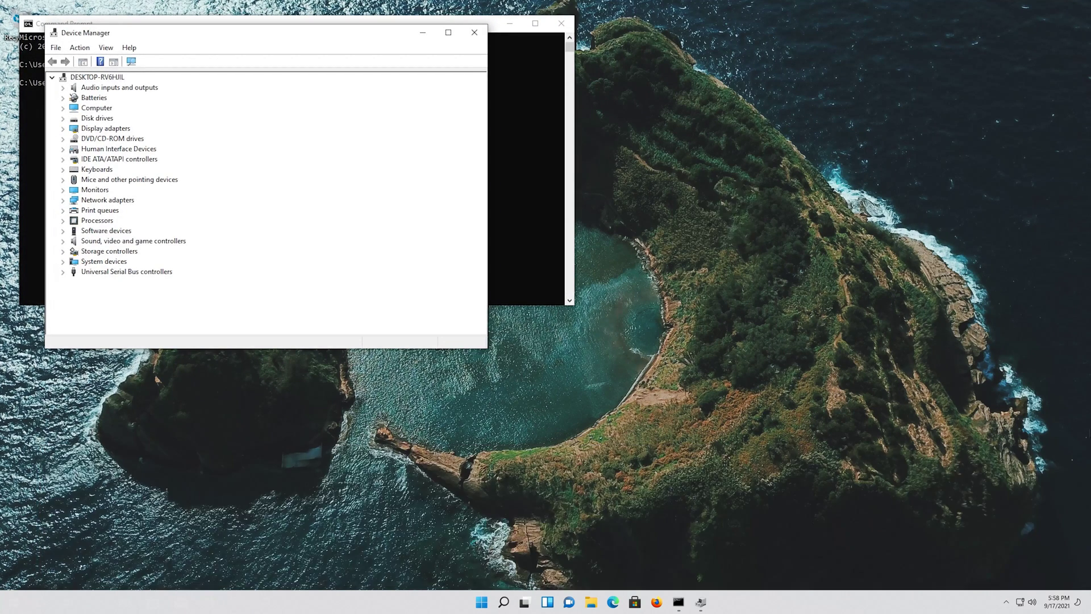
Select and expand the Mice and other pointing devices category in the device tree
key("Tab")
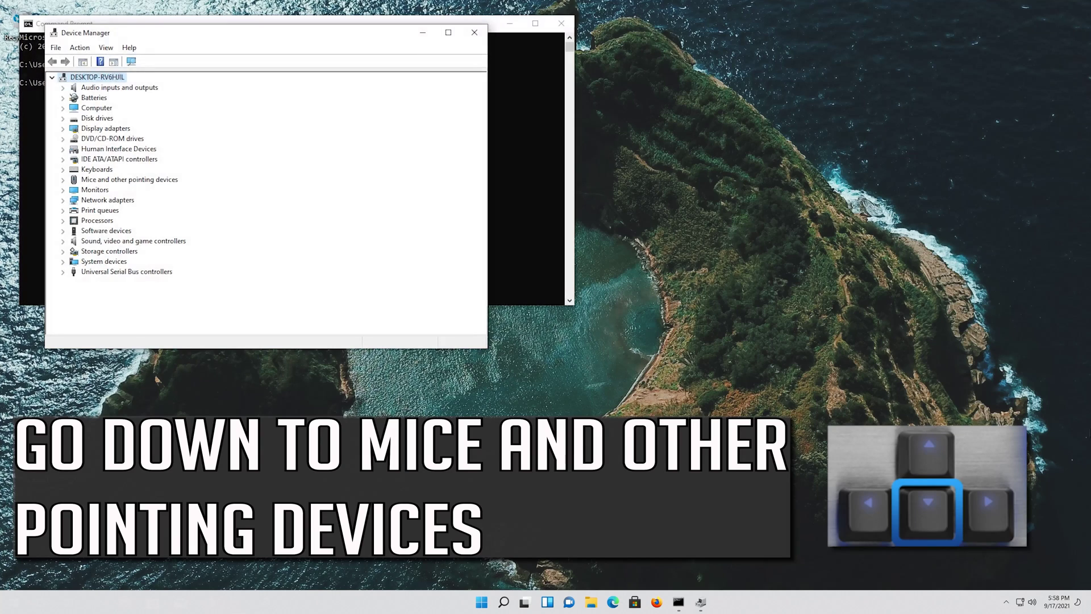
key("Down")
key("Down")
key("Down")
key("Down")
key("Down")
key("Down")
key("Down")
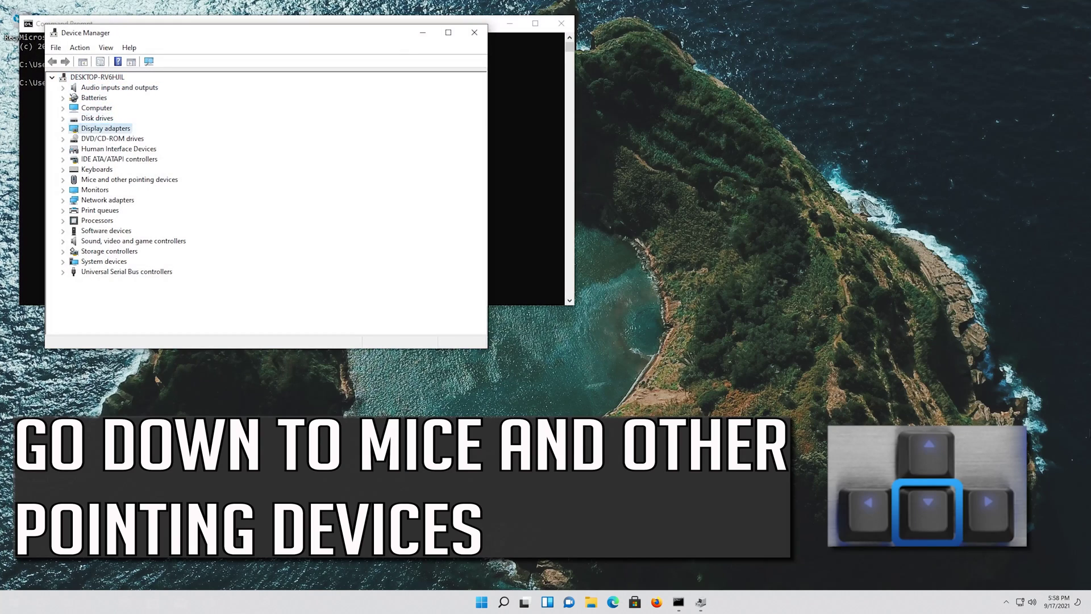
key("Down")
key("Down")
key("Down")
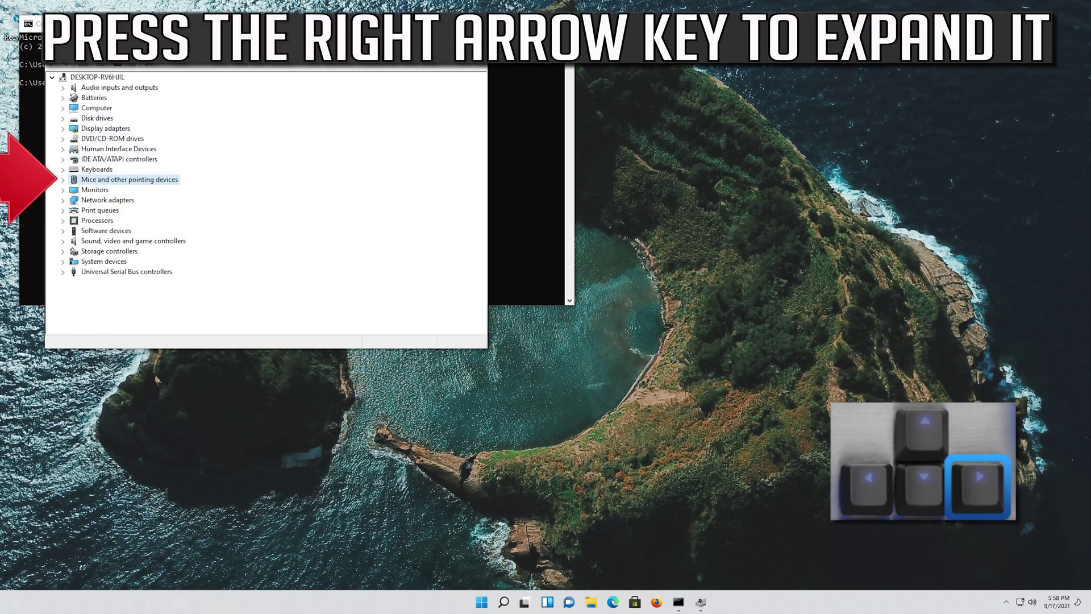
key("Right")
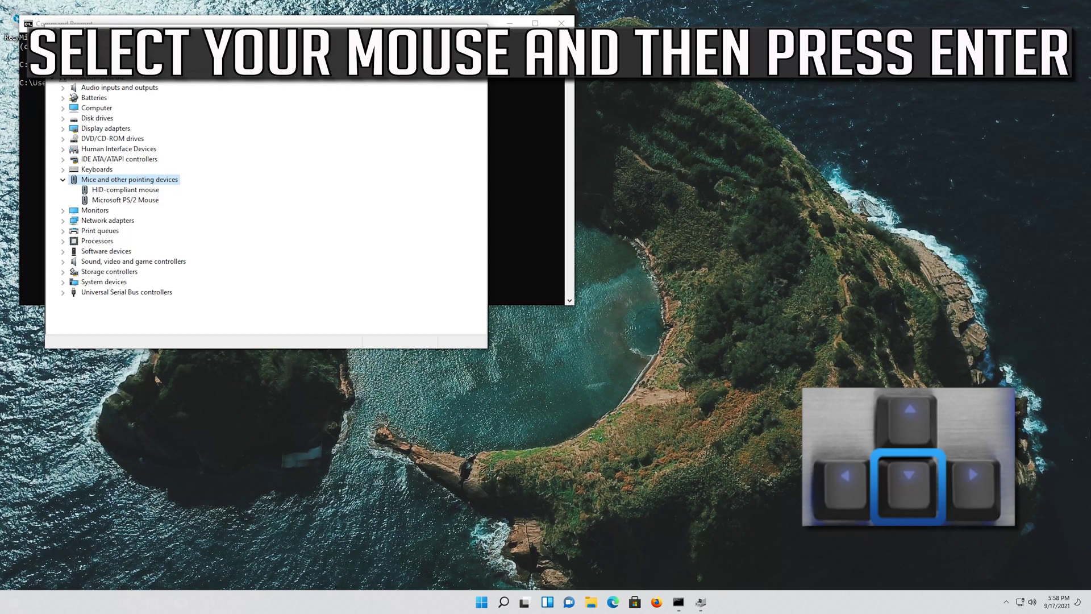
Open the properties of Microsoft PS/2 Mouse and show its Driver page
key("Down")
key("Down")
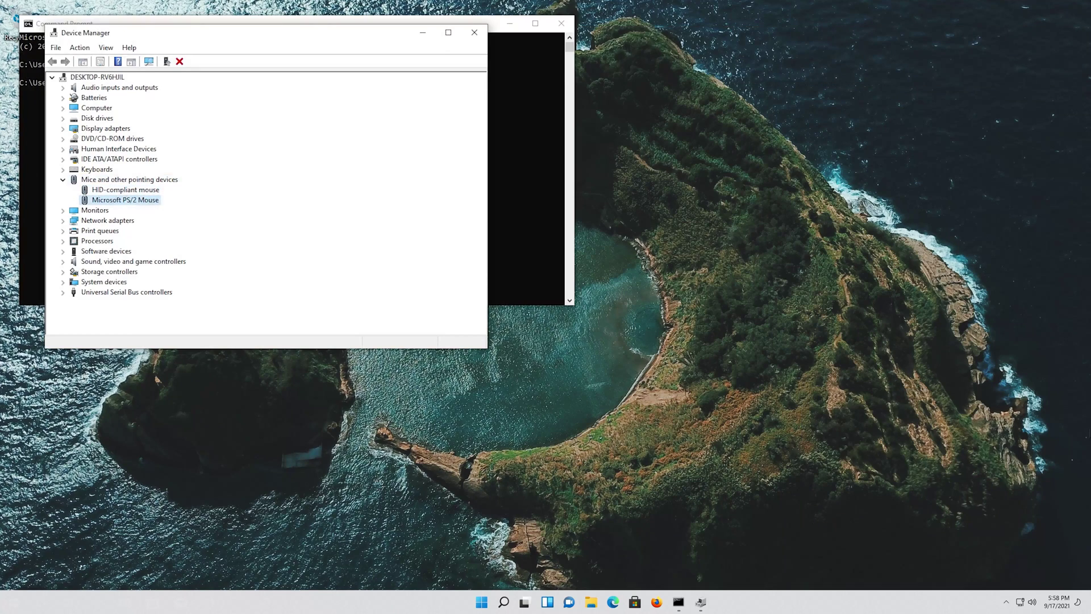
key("Return")
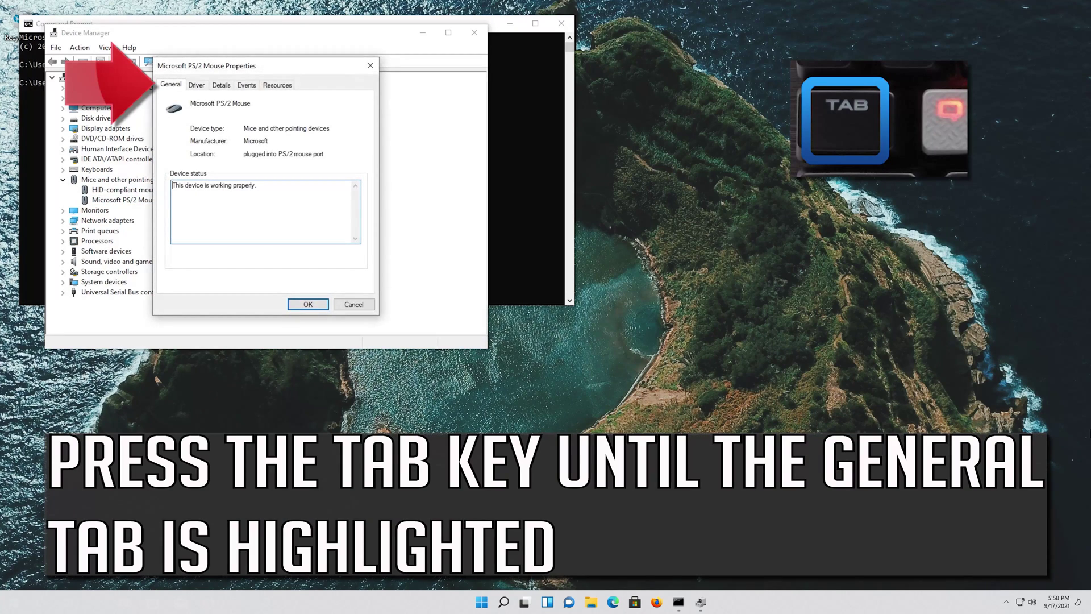
key("Tab")
key("Tab")
key("Tab")
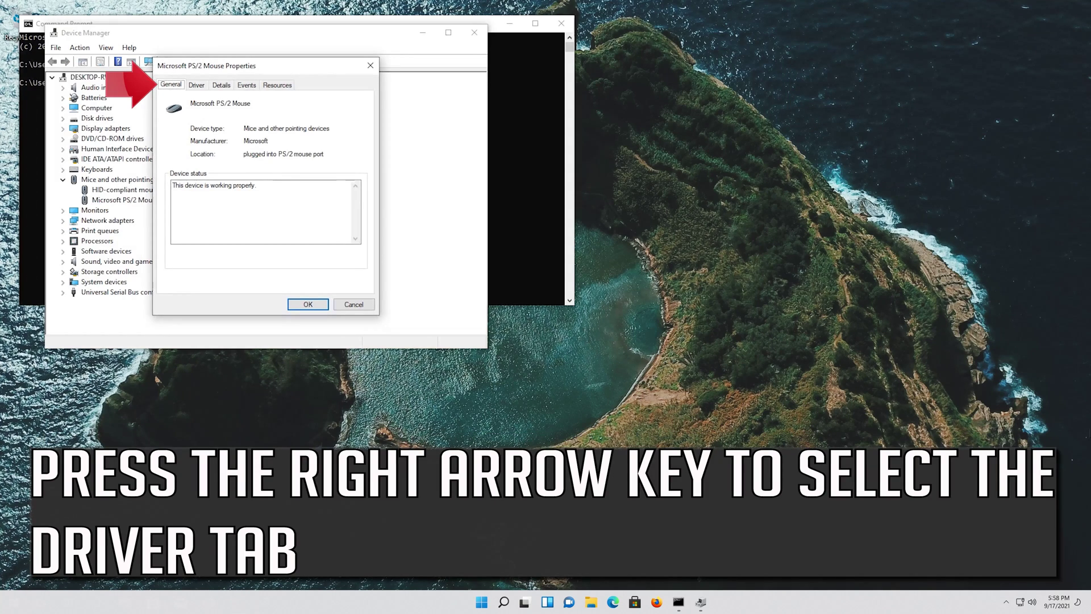
key("Right")
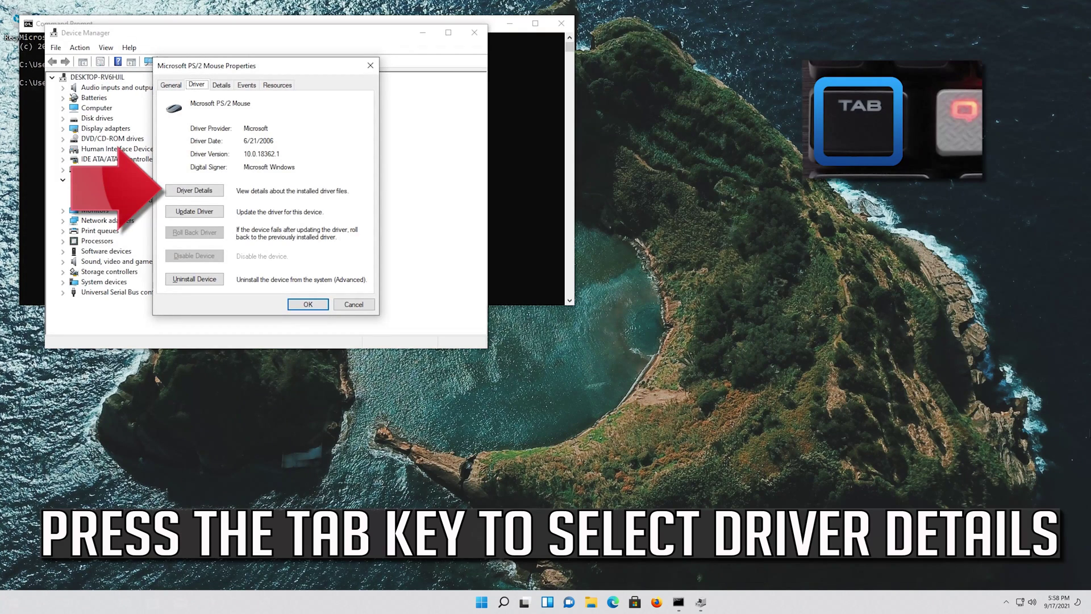
Start a driver update for the Microsoft PS/2 Mouse with the automatic search for updated driver software
key("Tab")
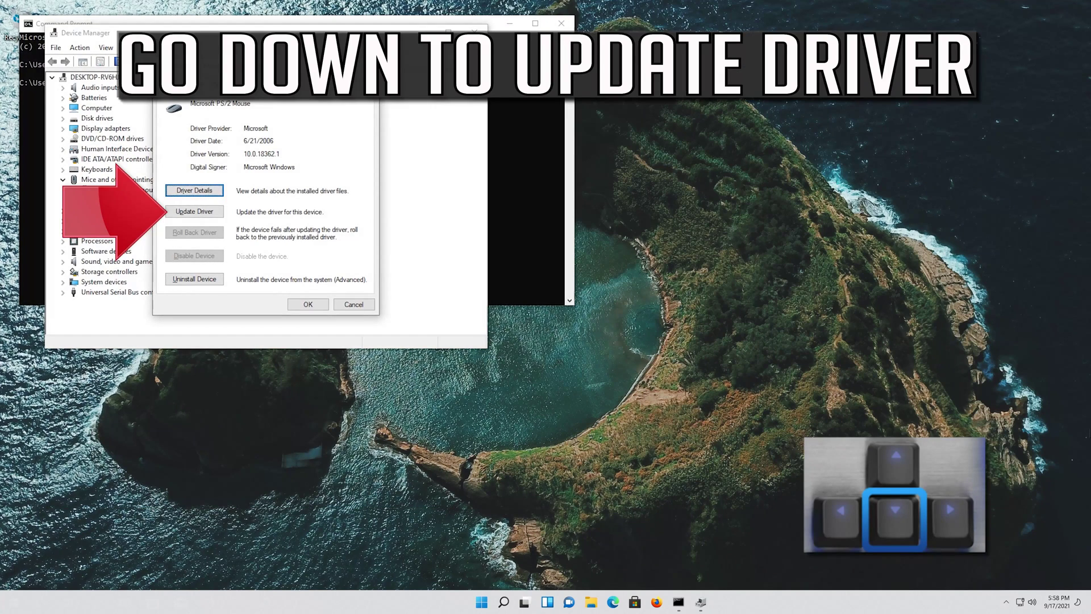
key("Down")
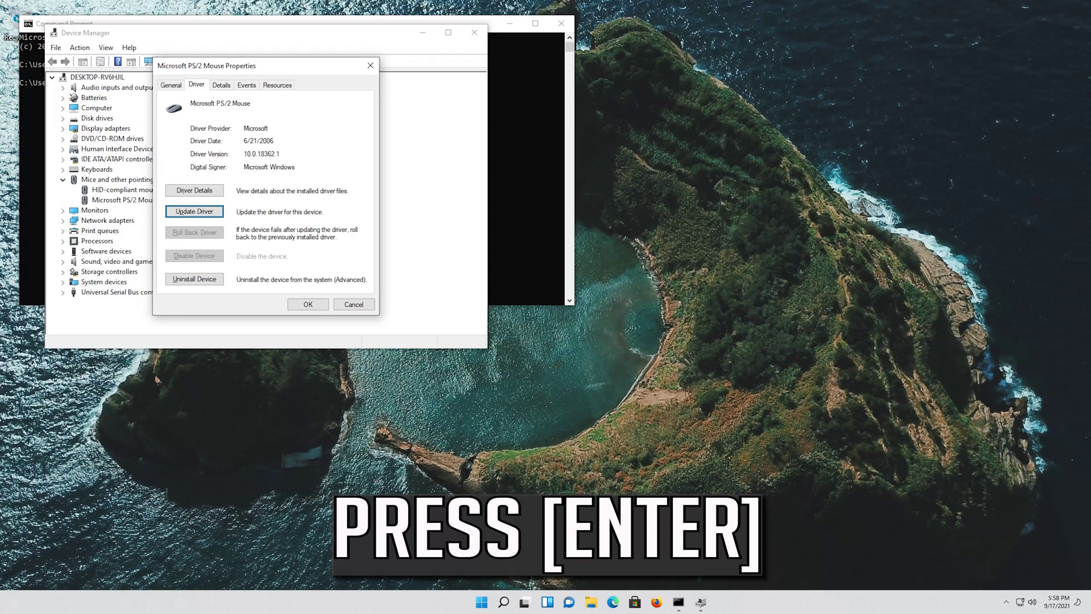
key("Return")
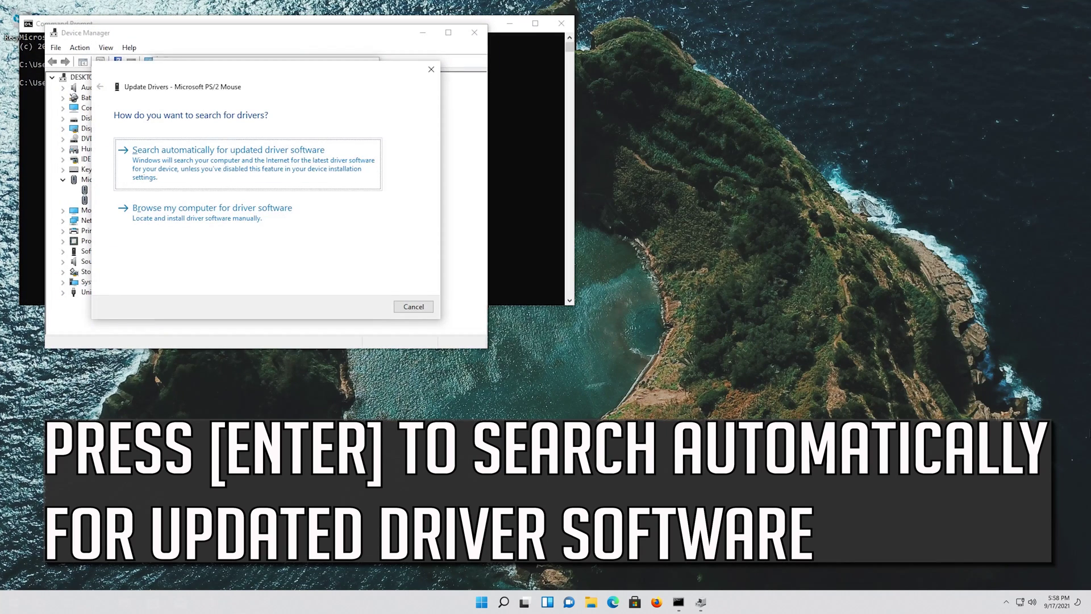
key("Return")
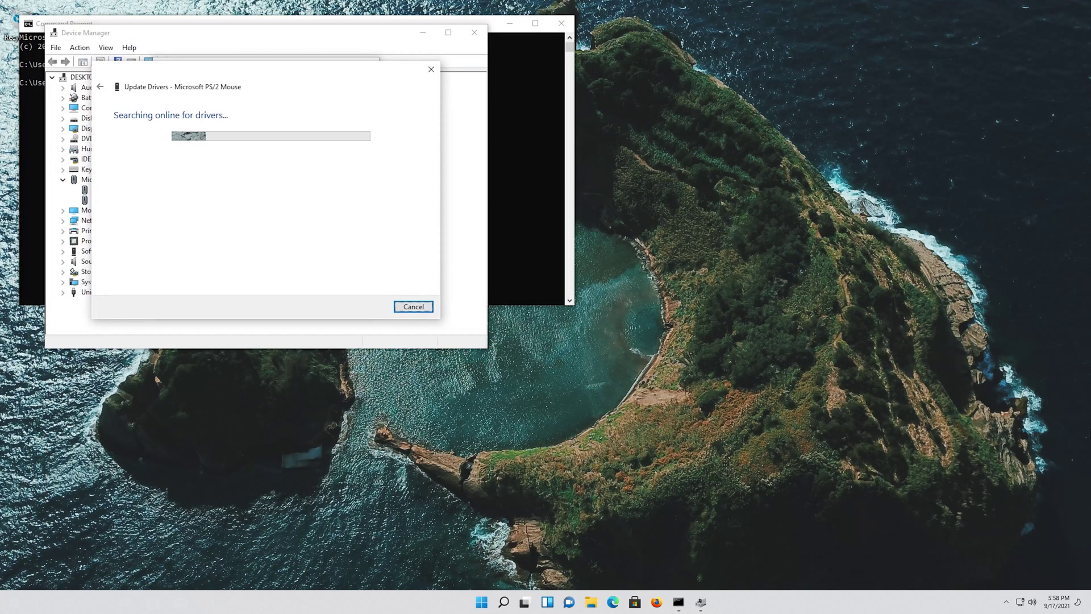
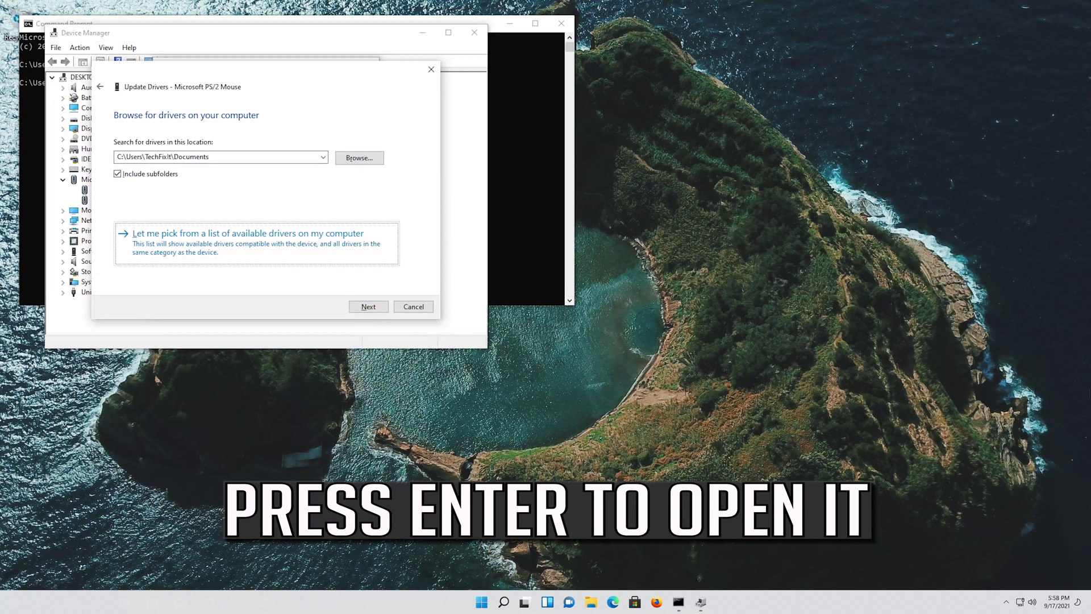
Choose the Microsoft PS/2 Mouse driver from the list of available drivers on the computer and install it
key("Return")
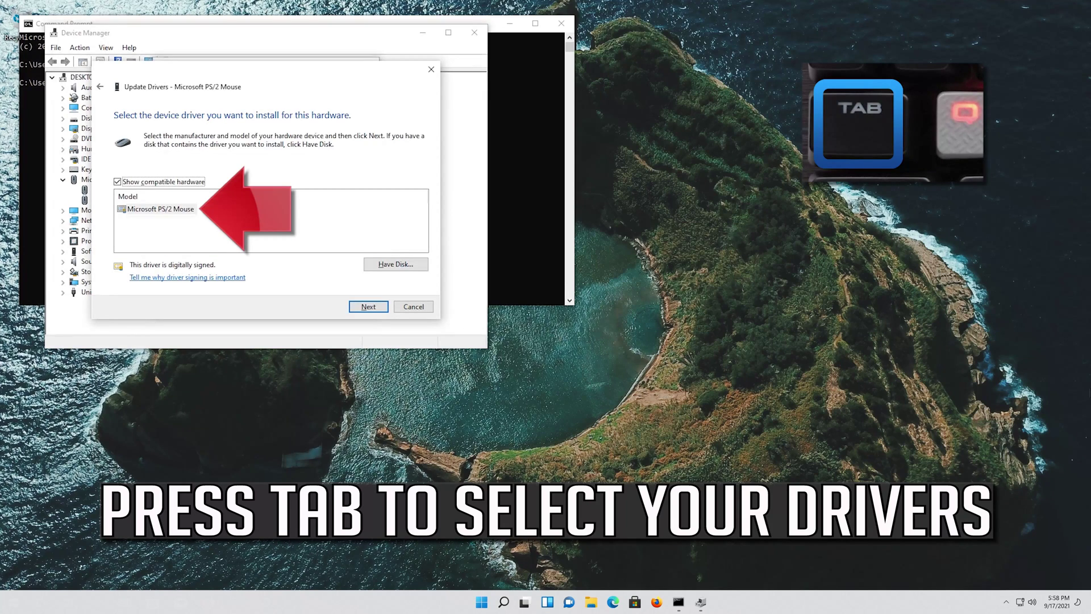
key("Tab")
key("Tab")
key("Tab")
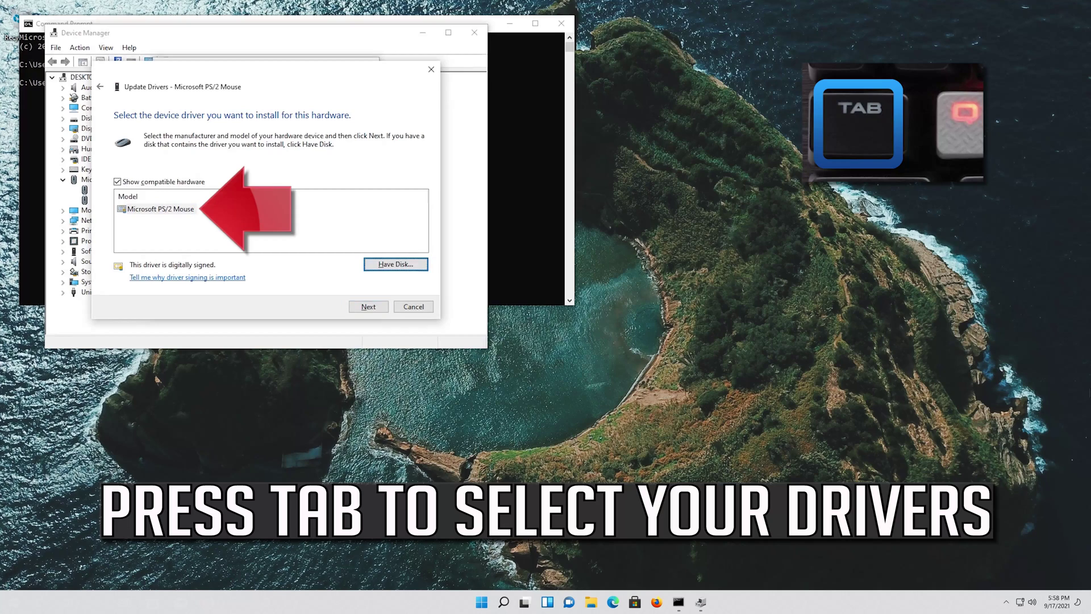
key("Tab")
key("Tab")
key("Tab")
key("Tab")
key("Tab")
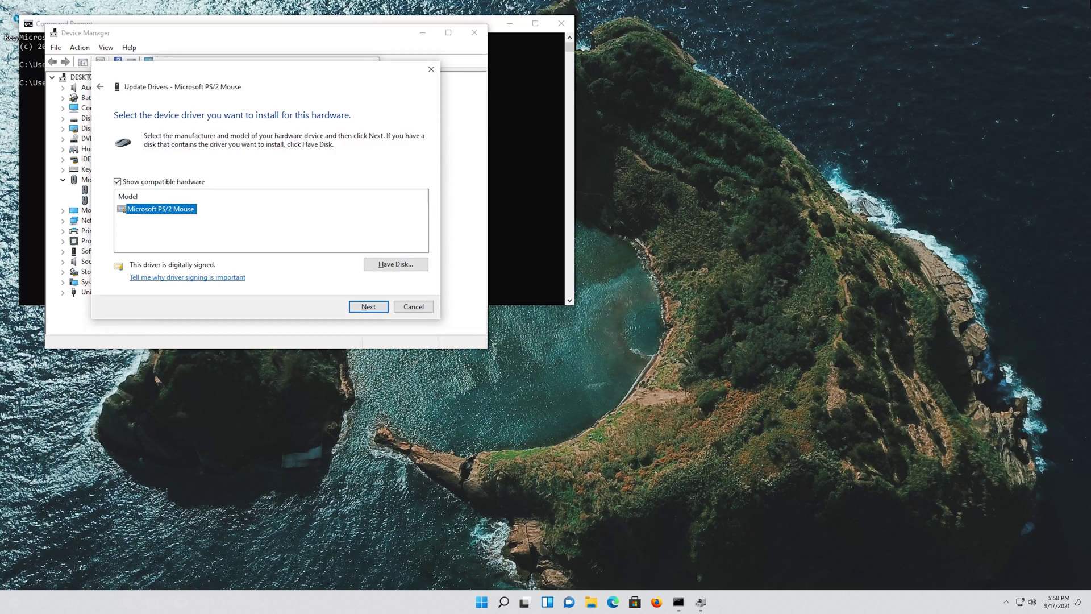
key("Return")
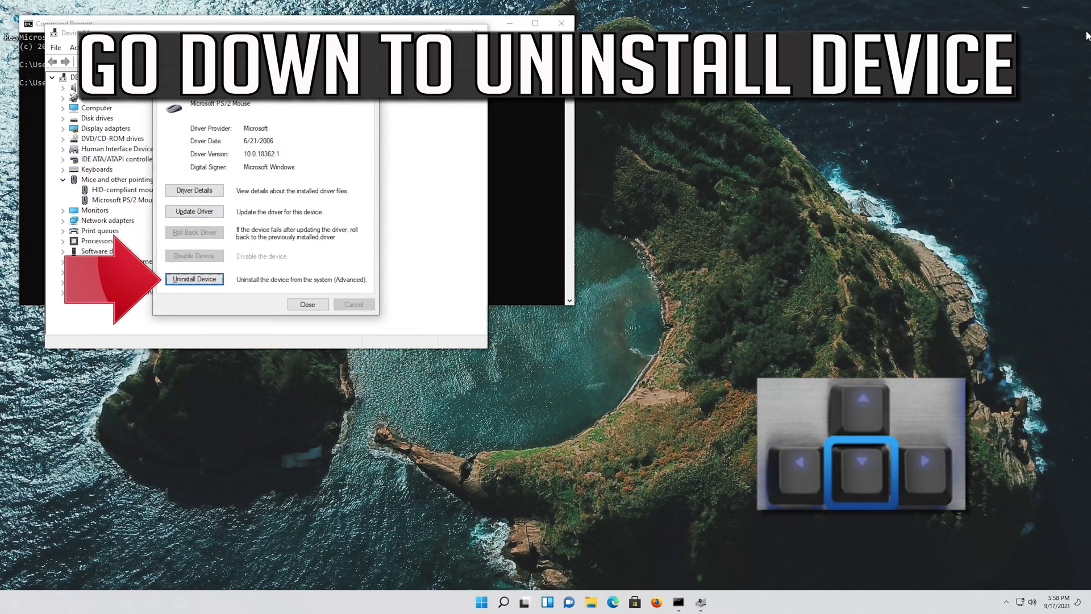
Uninstall the Microsoft PS/2 Mouse device from its Driver properties and restart the computer to finish the removal
key("Tab")
key("Tab")
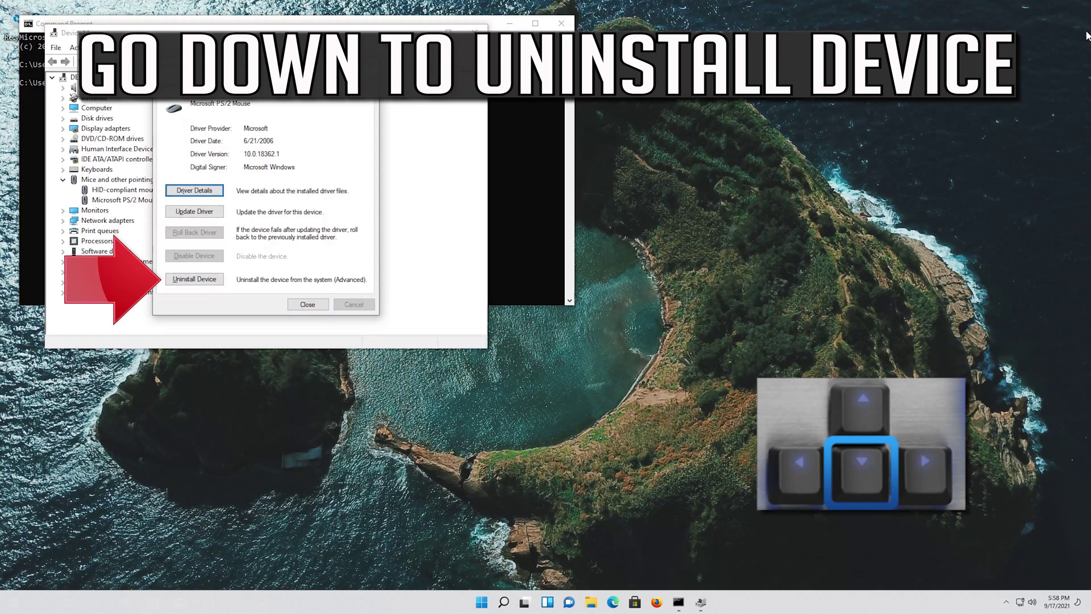
key("Down")
key("Down")
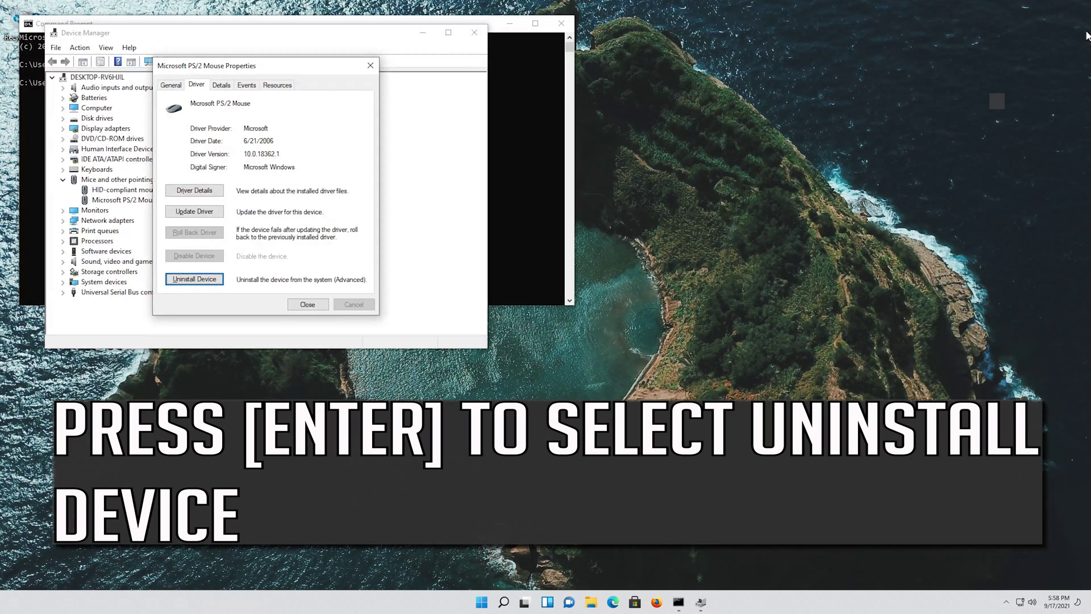
key("Return")
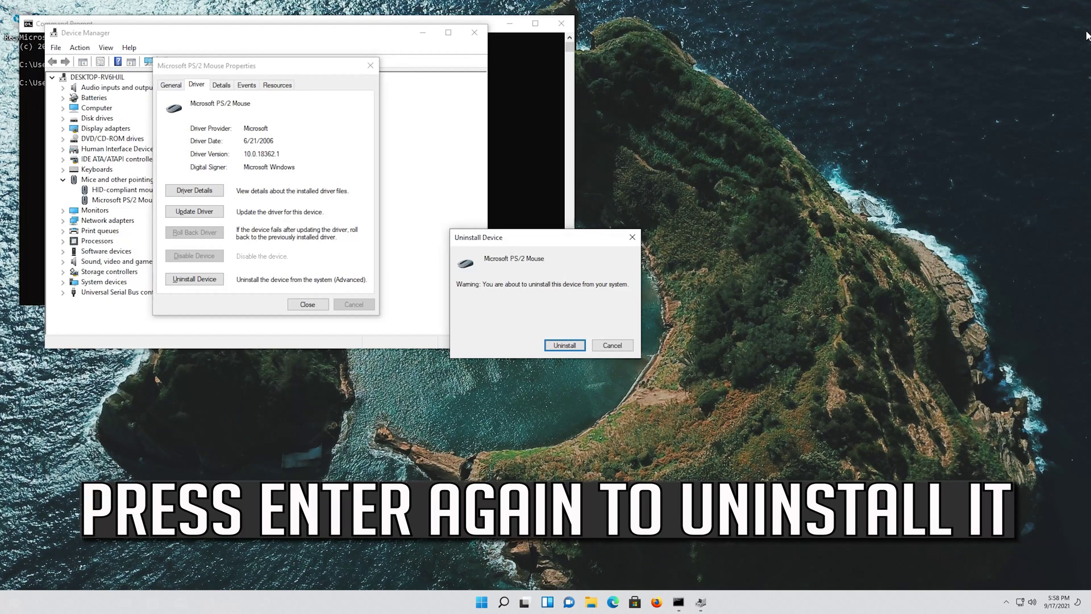
key("Return")
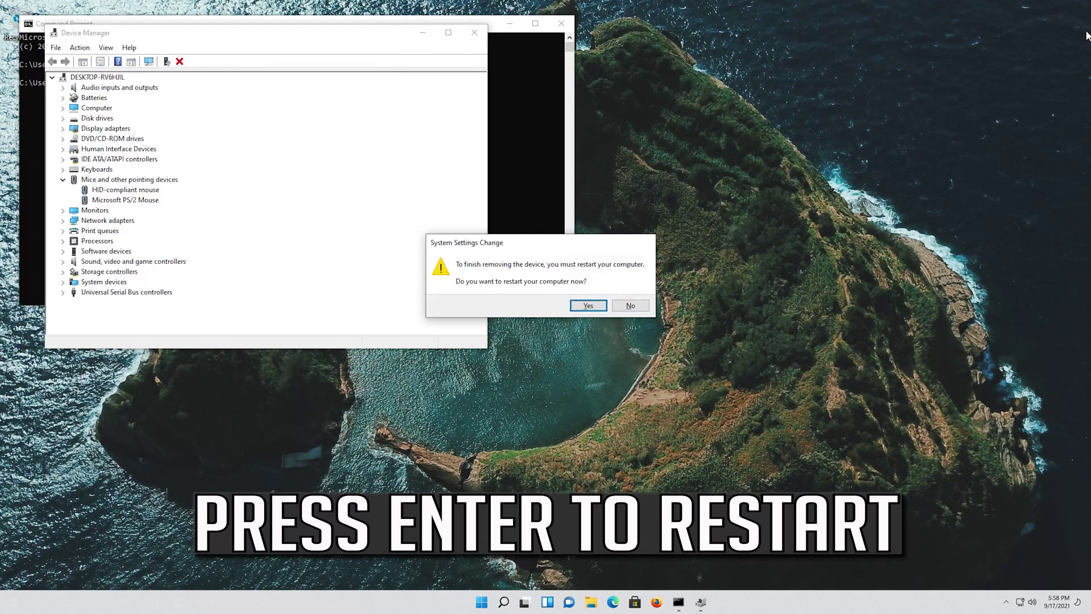
key("Return")
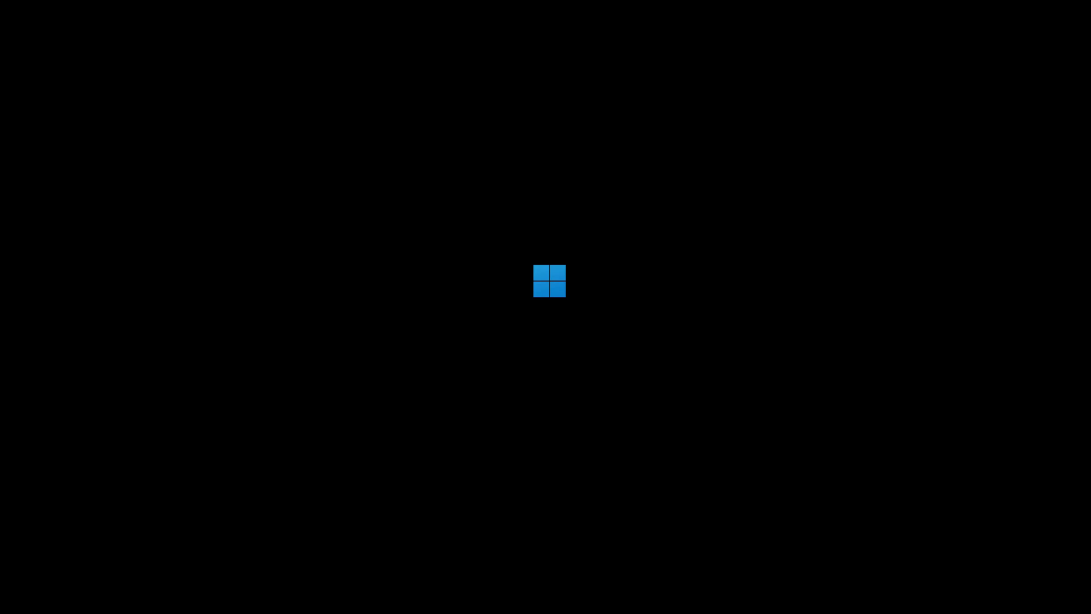